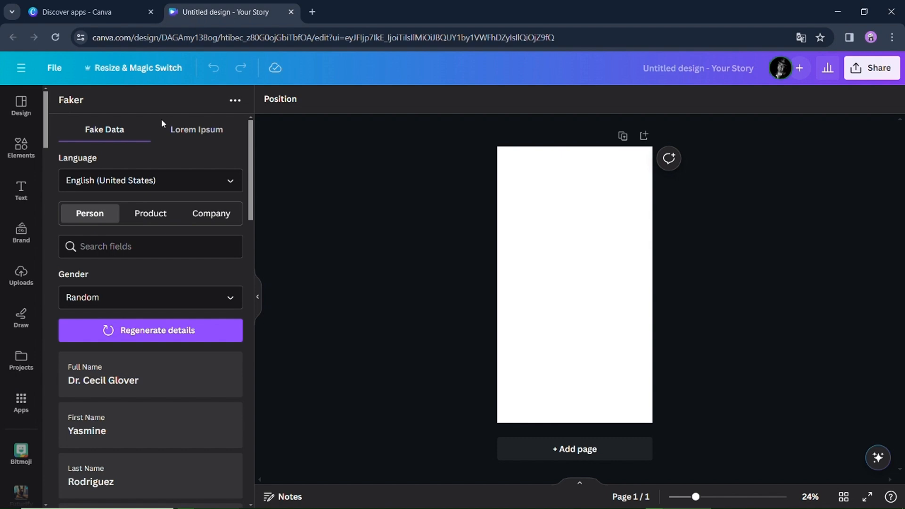
- Browse the generated person data fields in the Faker panel
scroll(162, 124, down, 5)
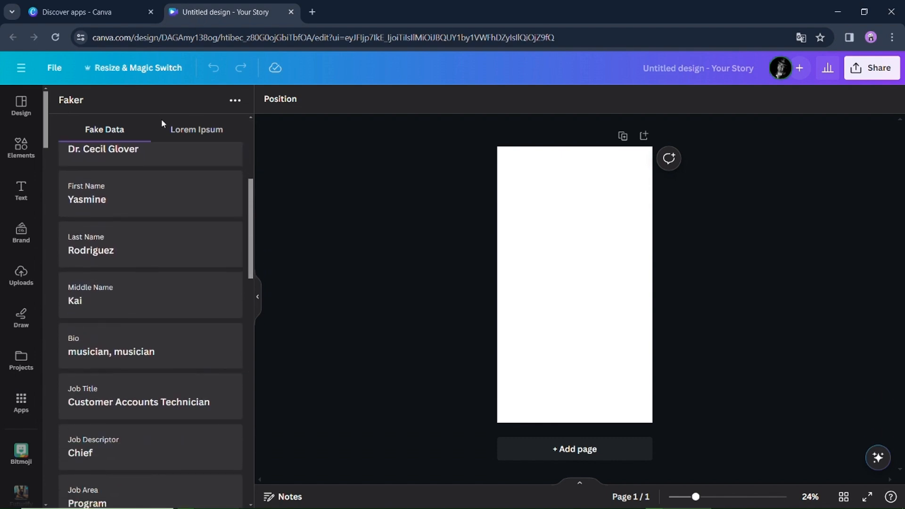
scroll(162, 123, down, 19)
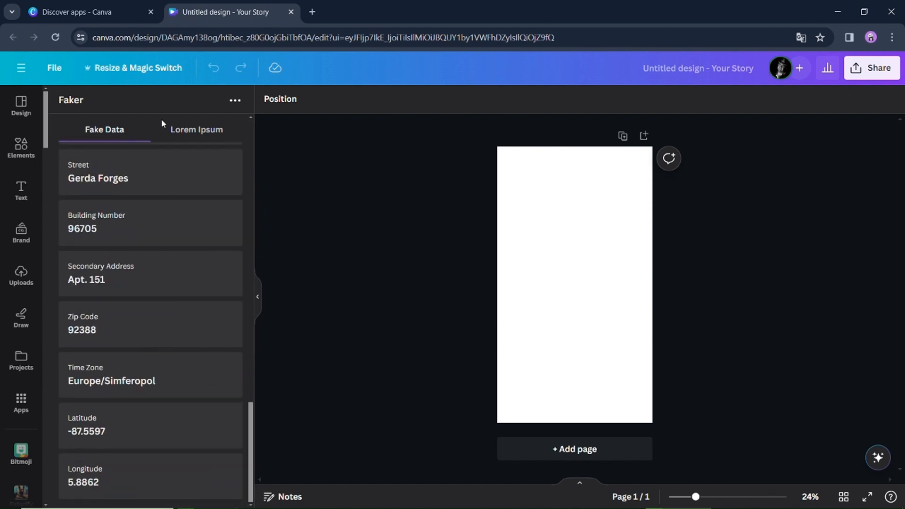
scroll(161, 123, up, 20)
- Open the language list and browse the available languages without choosing one
click(212, 177)
scroll(240, 200, up, 3)
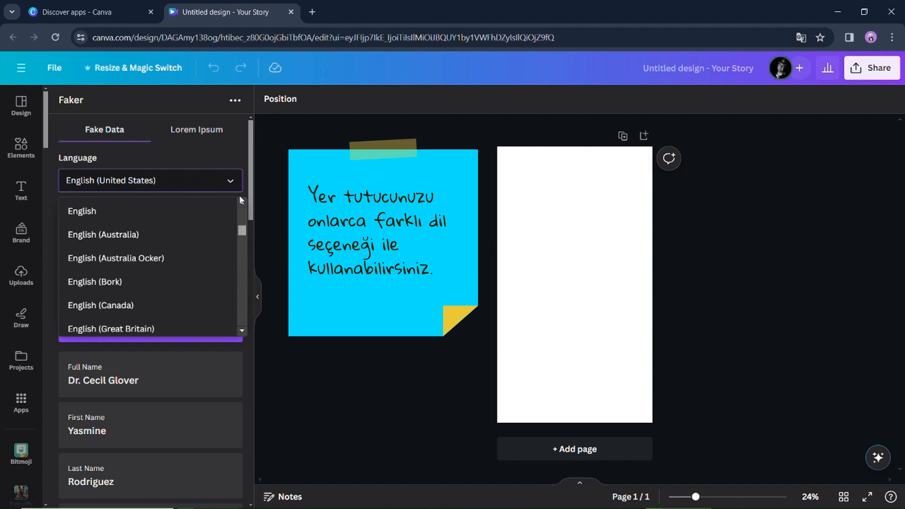
scroll(241, 200, up, 5)
scroll(240, 200, down, 6)
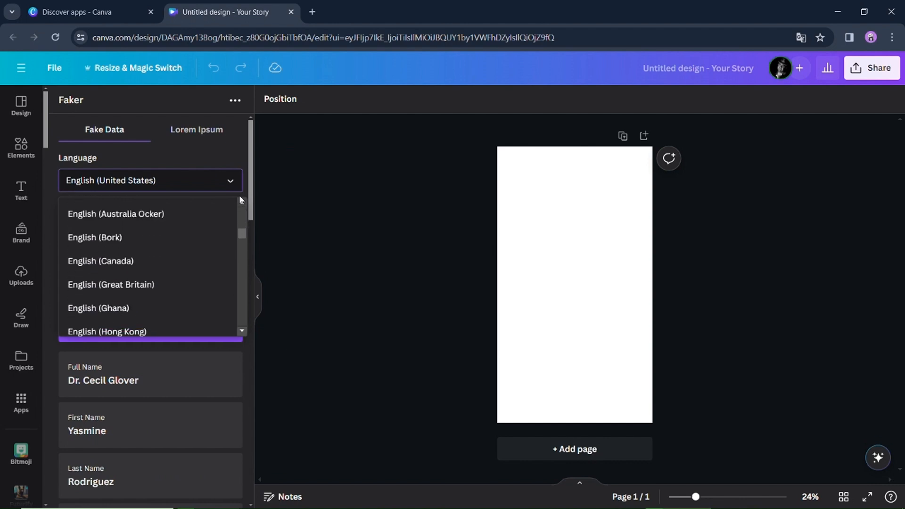
scroll(240, 200, down, 13)
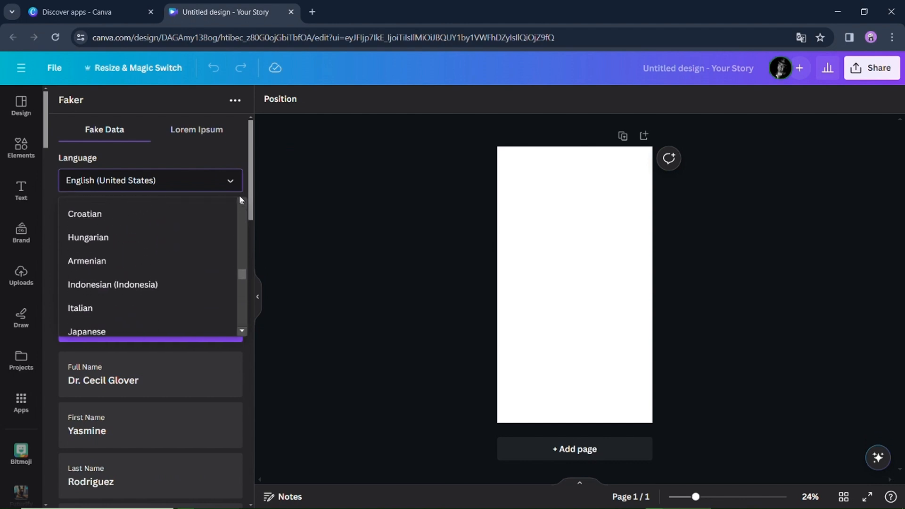
scroll(241, 200, down, 14)
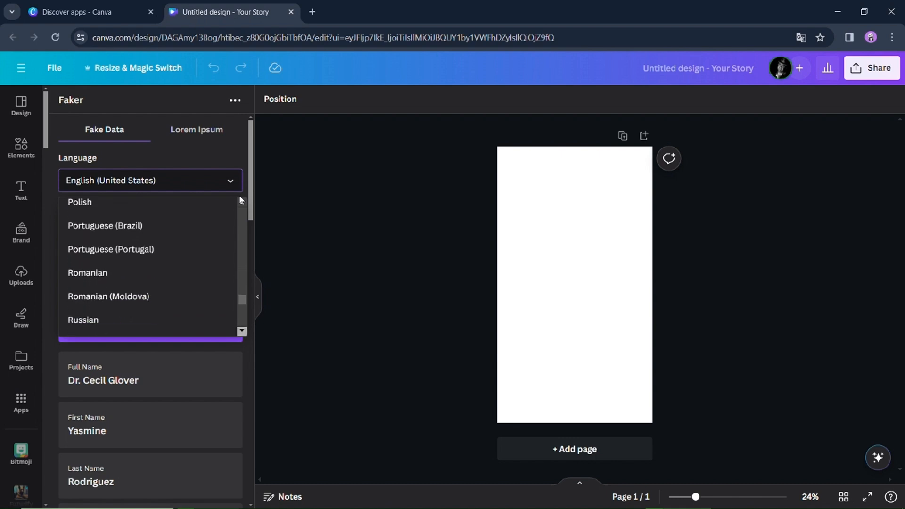
scroll(241, 200, down, 8)
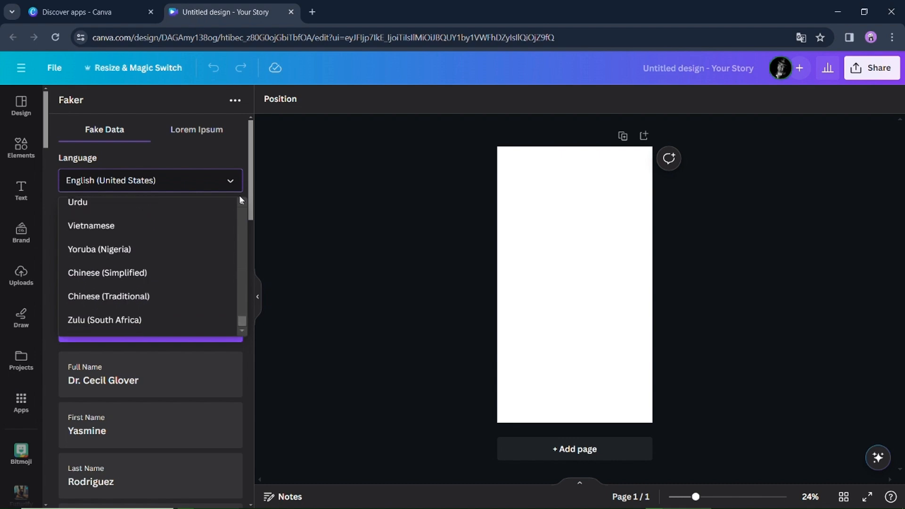
click(162, 165)
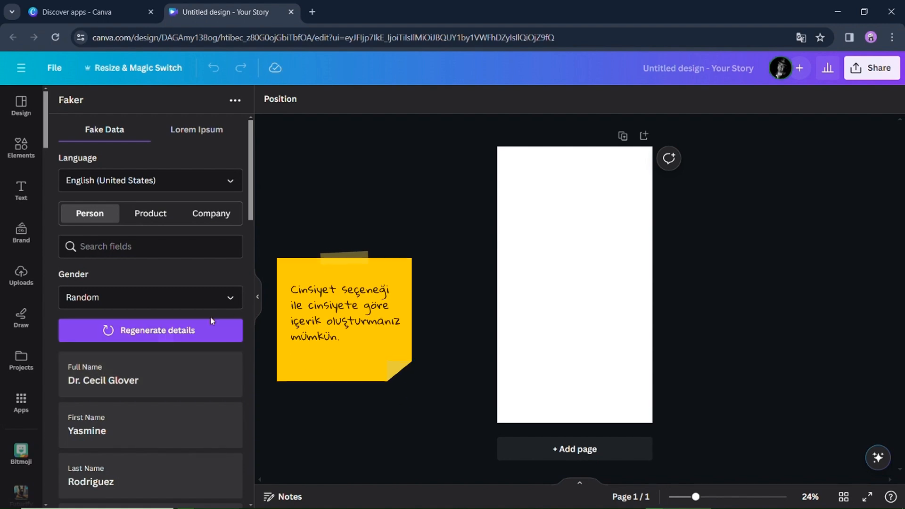
- Set the gender to Female and insert the generated full name near the top of the page
click(229, 309)
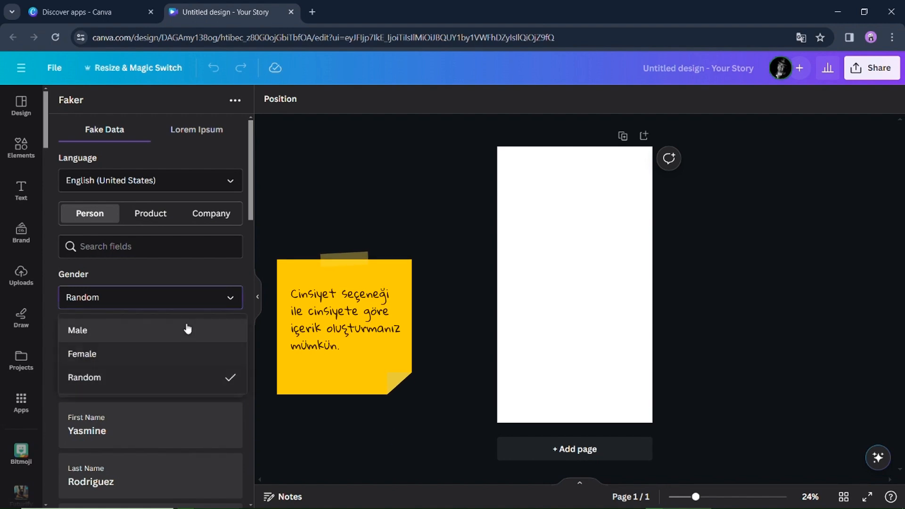
click(184, 353)
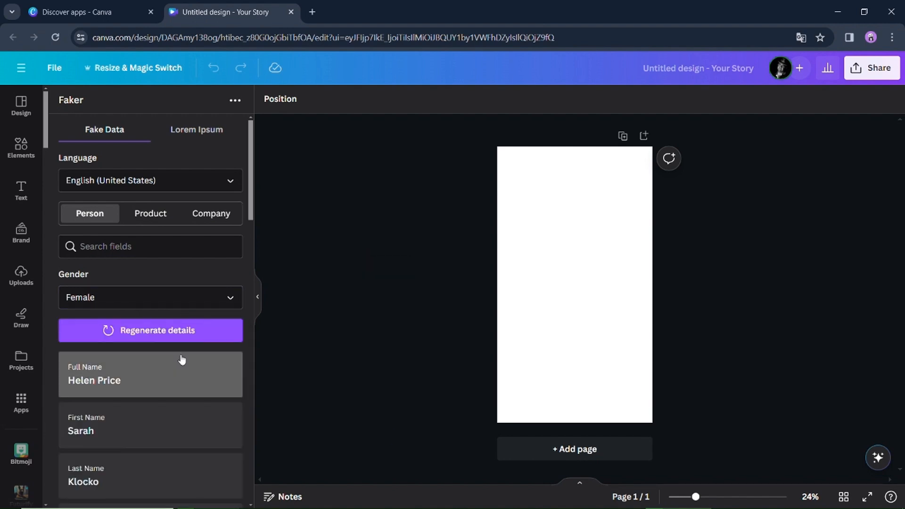
click(186, 393)
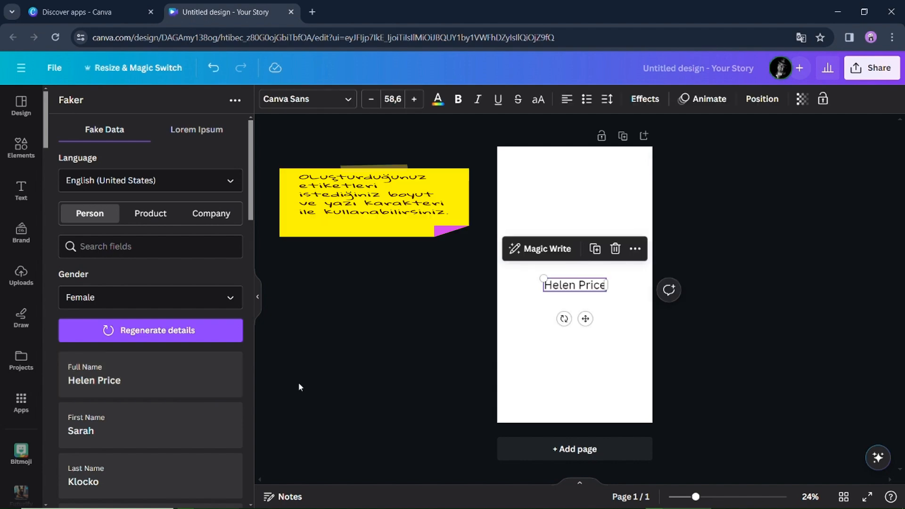
drag(576, 286, 534, 171)
- Insert the generated first name and place it below the full name
scroll(157, 410, down, 1)
click(157, 377)
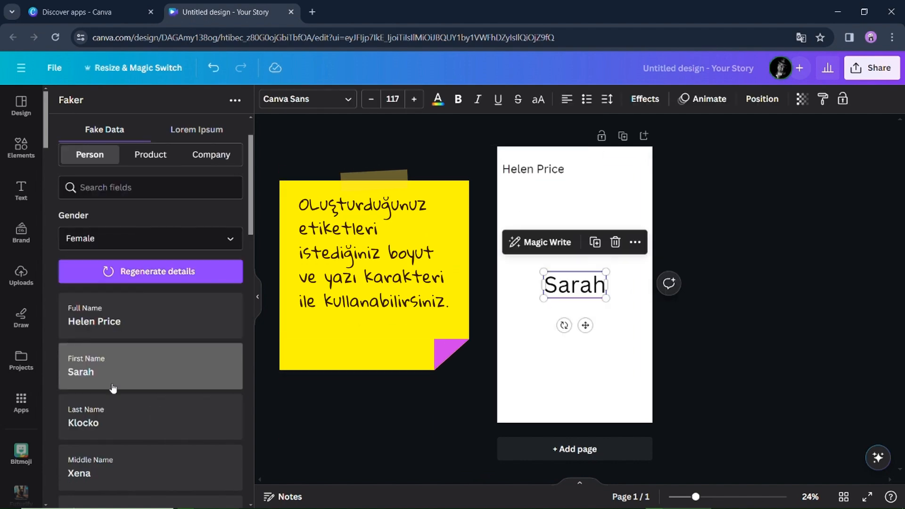
drag(573, 285, 524, 195)
- Insert the generated last name and place it below the first name
click(87, 427)
drag(575, 285, 545, 228)
- Insert the generated bio text below the last name and resize it to about 473 wide
scroll(207, 405, down, 2)
click(189, 406)
drag(593, 286, 551, 242)
drag(565, 243, 569, 244)
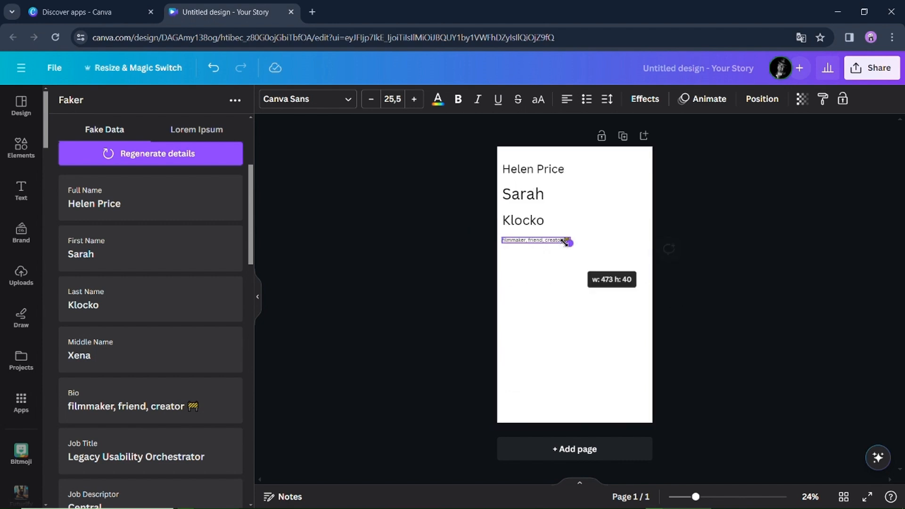
- Insert the generated job type and place it below the bio
scroll(139, 443, down, 5)
click(142, 378)
drag(583, 285, 593, 303)
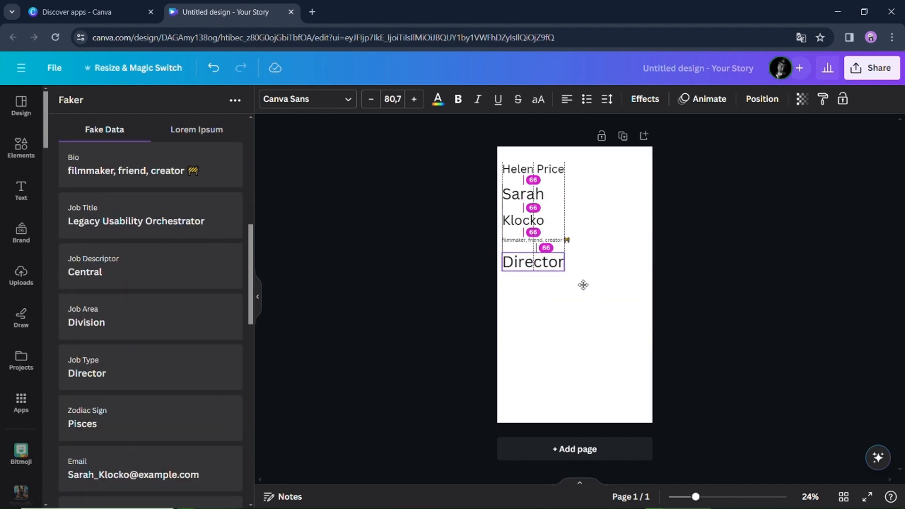
- Insert the generated phone number below the job type
scroll(138, 364, down, 3)
click(138, 364)
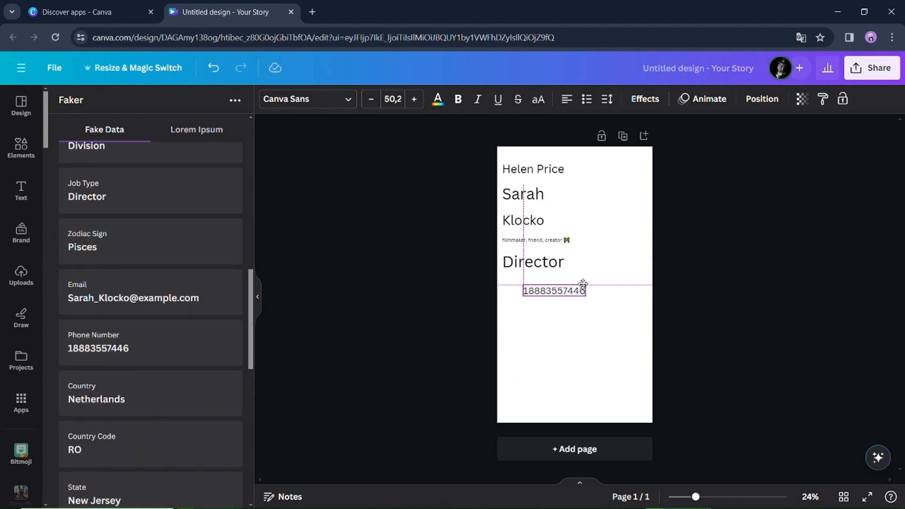
- Insert the generated email address below the phone number
scroll(154, 428, down, 10)
scroll(163, 437, up, 10)
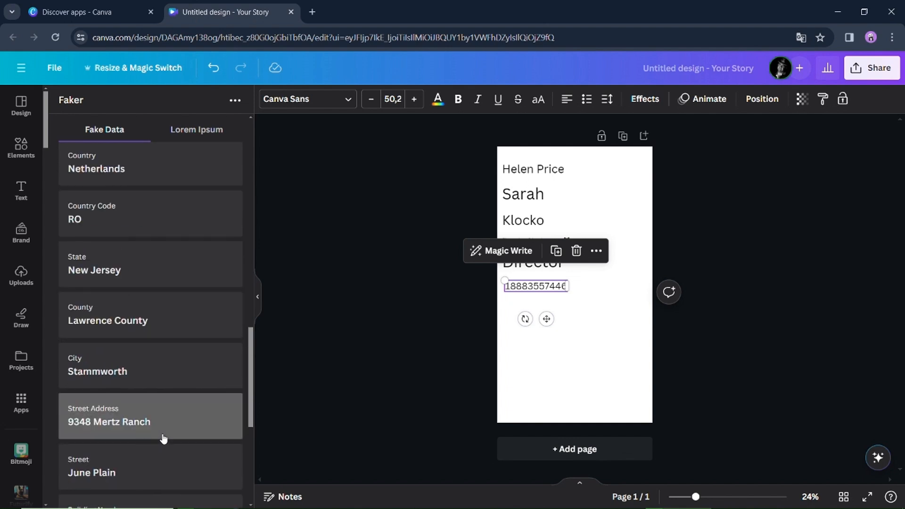
click(173, 319)
- Switch the Faker language to Thai and the gender to Male, and review the regenerated details
scroll(189, 306, up, 10)
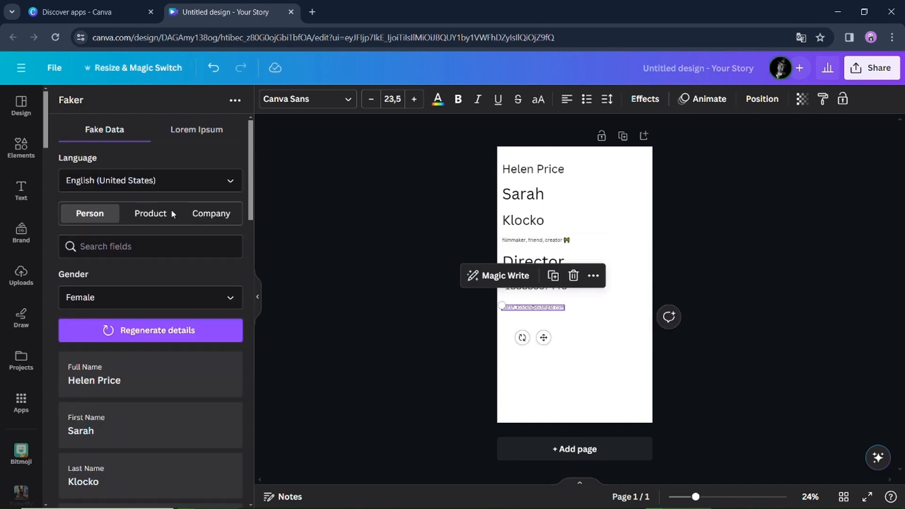
click(230, 180)
scroll(239, 203, down, 10)
scroll(239, 202, down, 3)
click(231, 306)
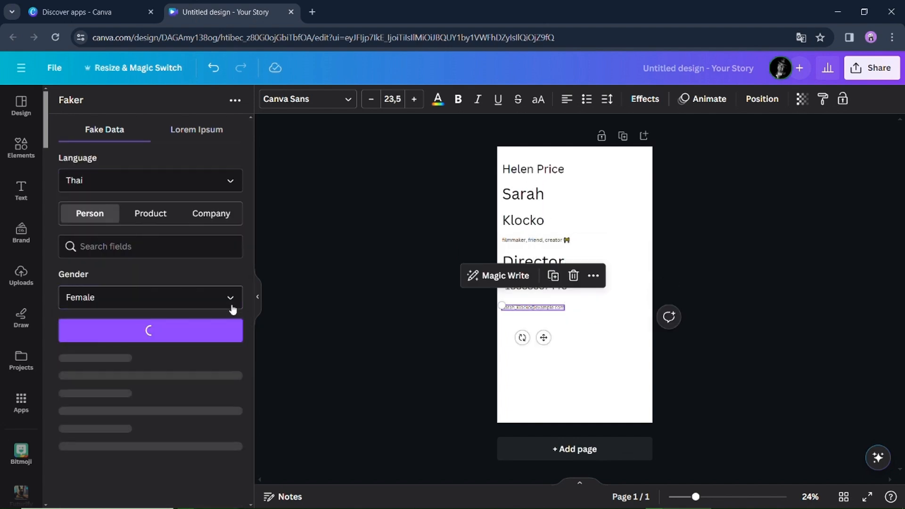
click(211, 311)
scroll(207, 357, down, 15)
scroll(206, 357, down, 3)
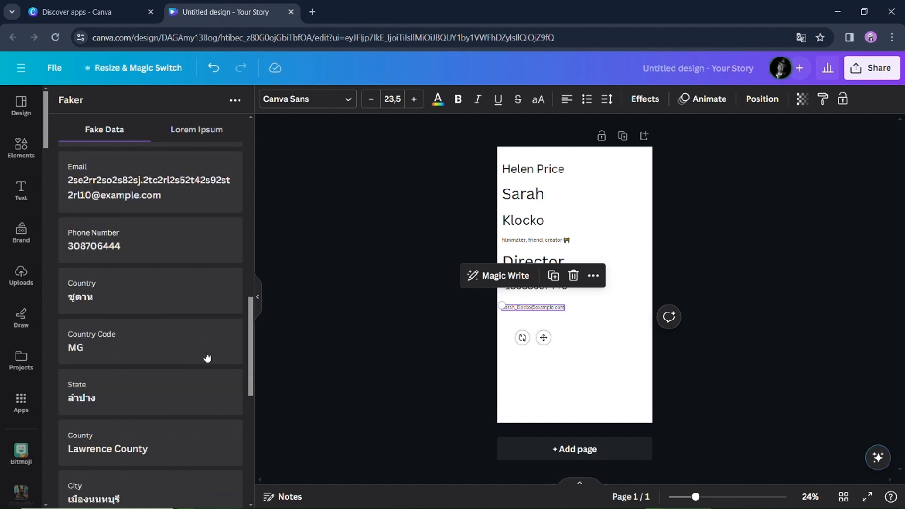
scroll(206, 357, up, 15)
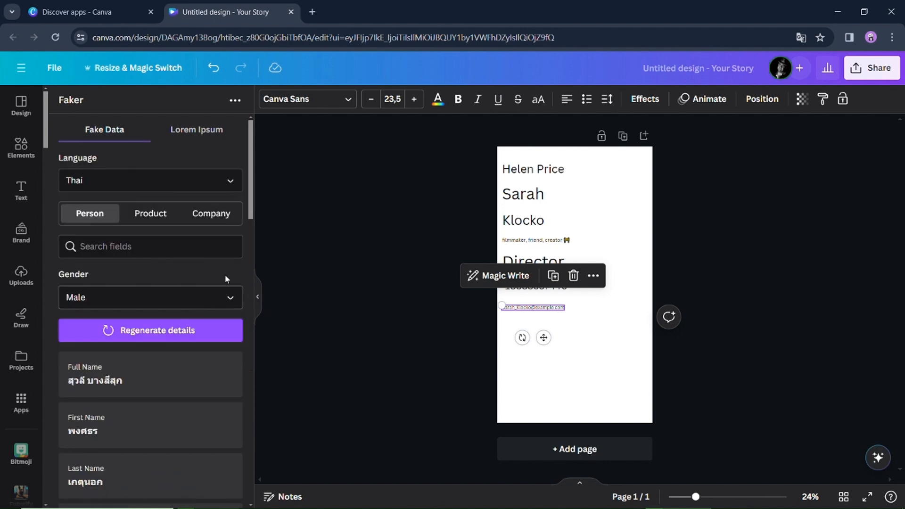
- Switch the language to Turkish and review the regenerated person details
click(200, 190)
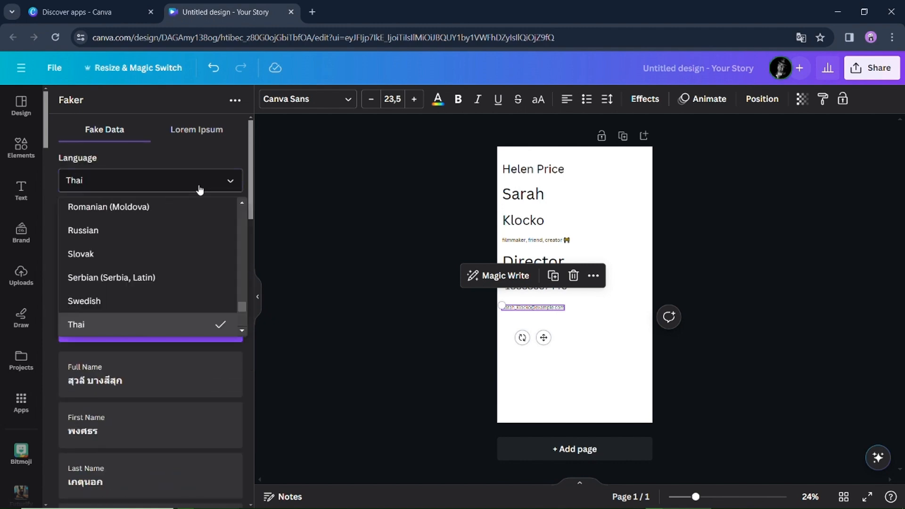
scroll(198, 205, down, 2)
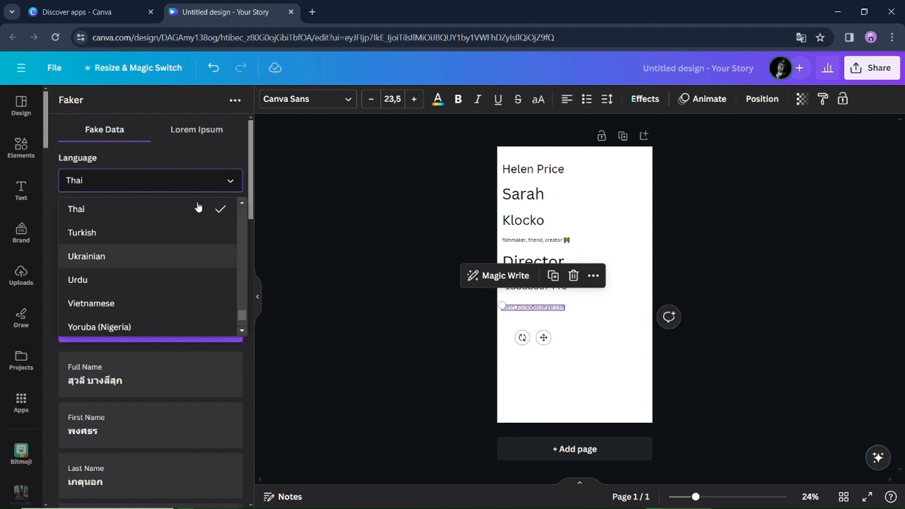
click(163, 232)
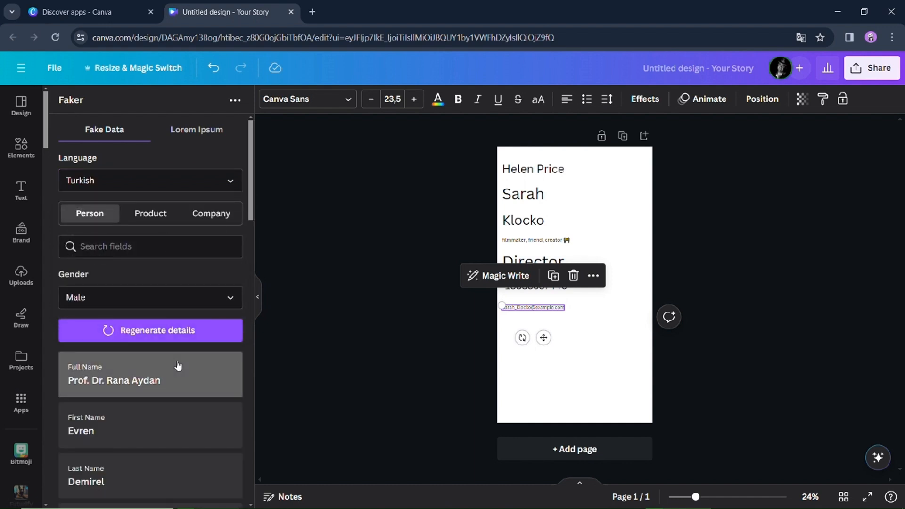
scroll(178, 402, down, 4)
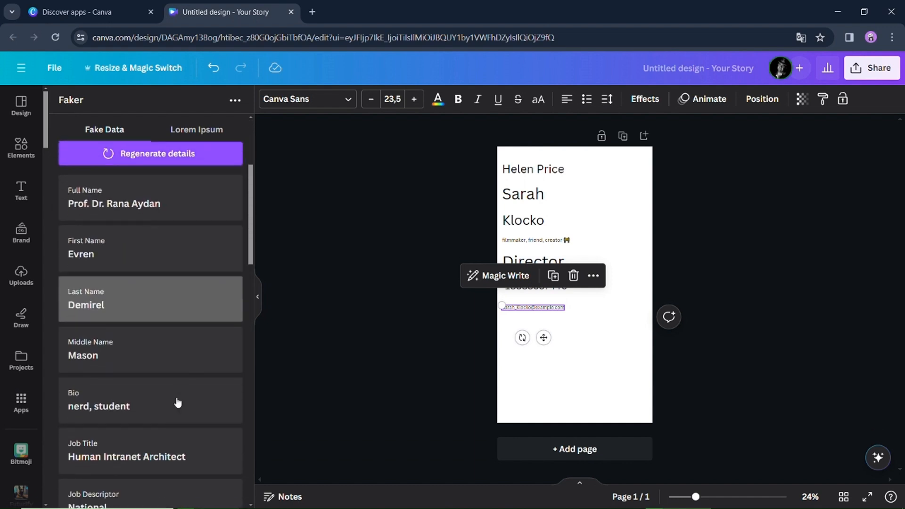
scroll(177, 402, down, 5)
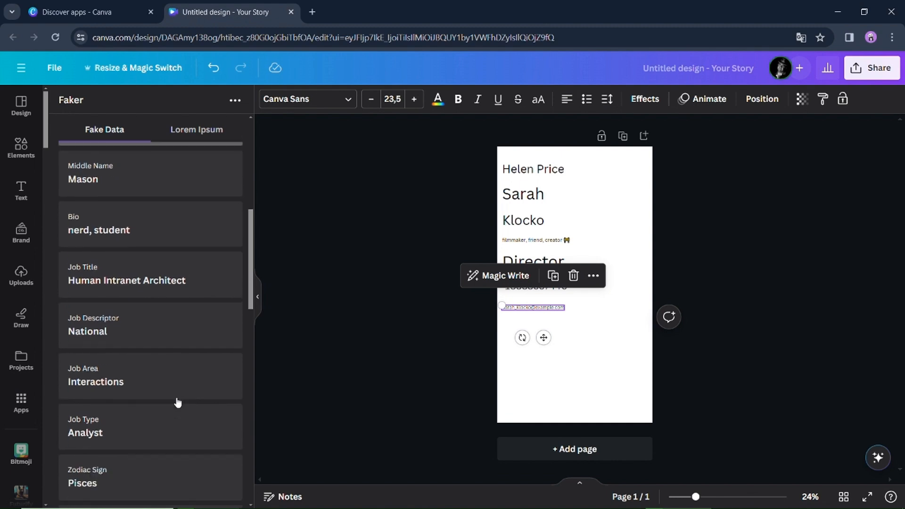
scroll(178, 402, down, 4)
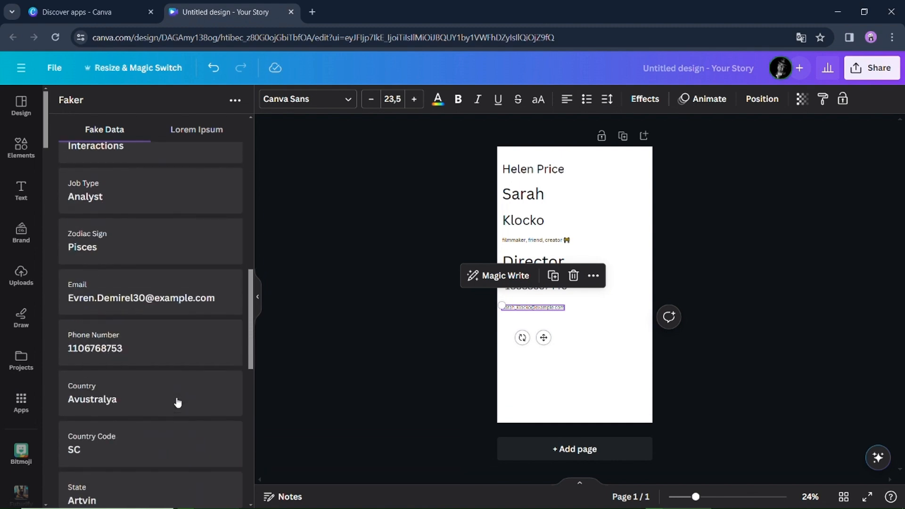
scroll(178, 402, down, 1)
scroll(177, 402, up, 8)
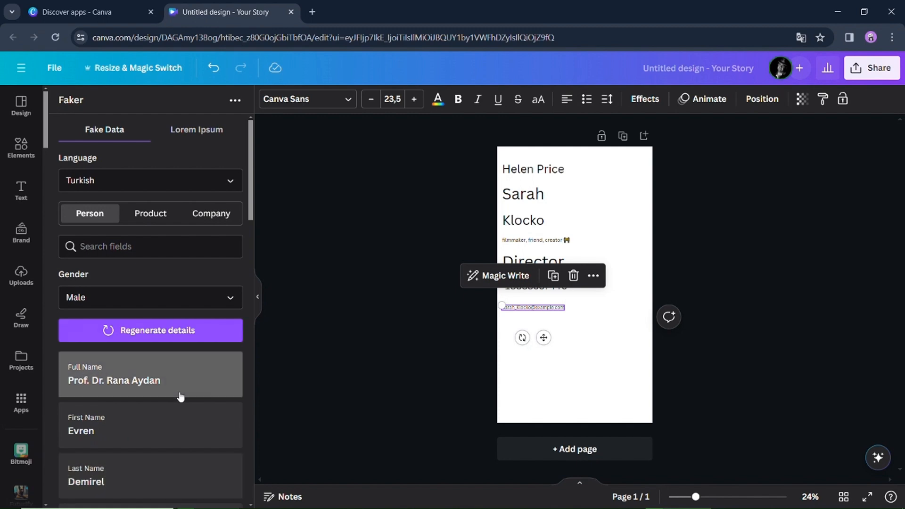
- Switch to Product data and set the language to English (Great Britain)
click(155, 222)
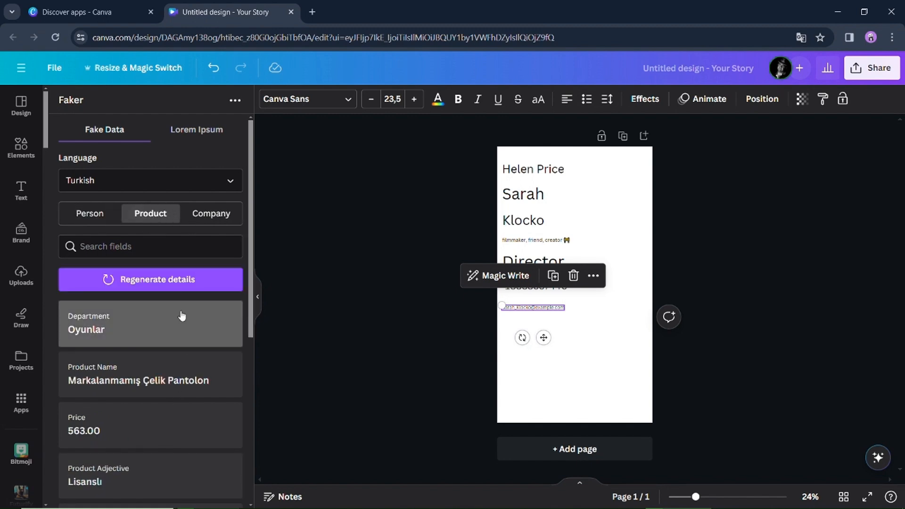
click(152, 191)
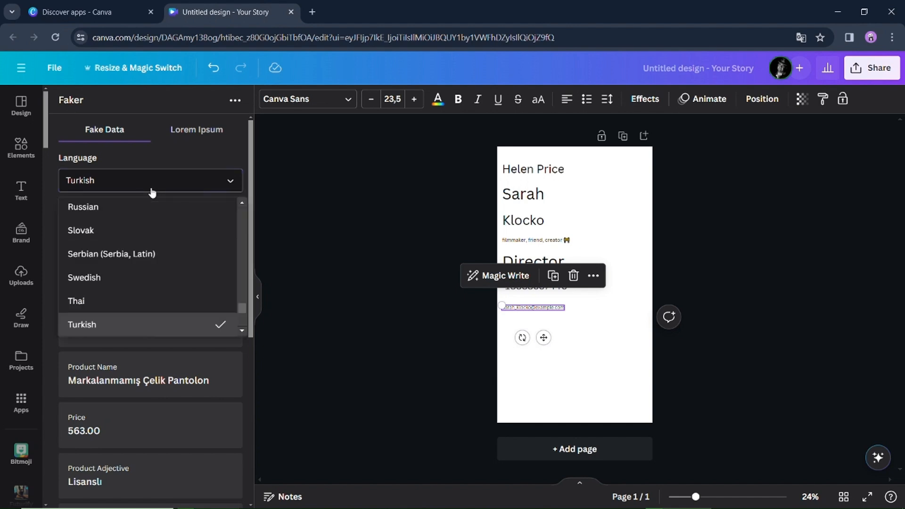
drag(241, 307, 239, 275)
scroll(239, 274, up, 6)
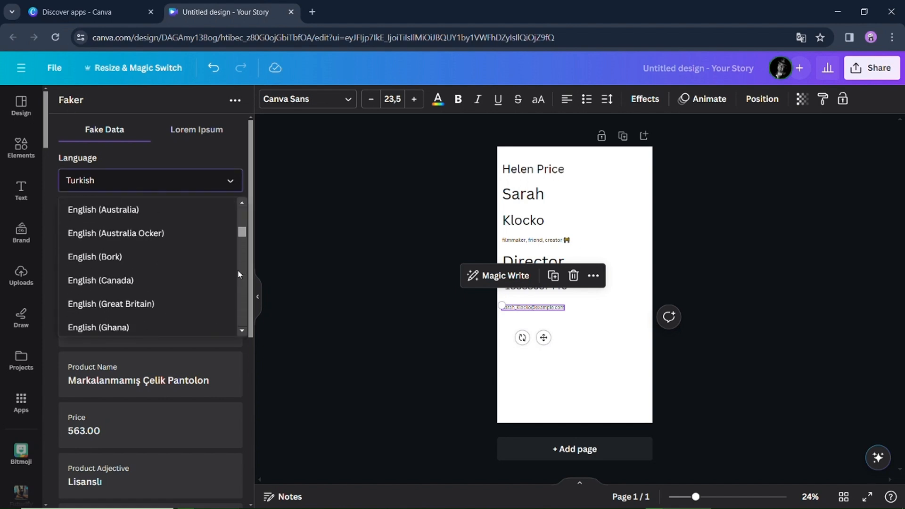
scroll(239, 275, down, 2)
scroll(236, 239, down, 2)
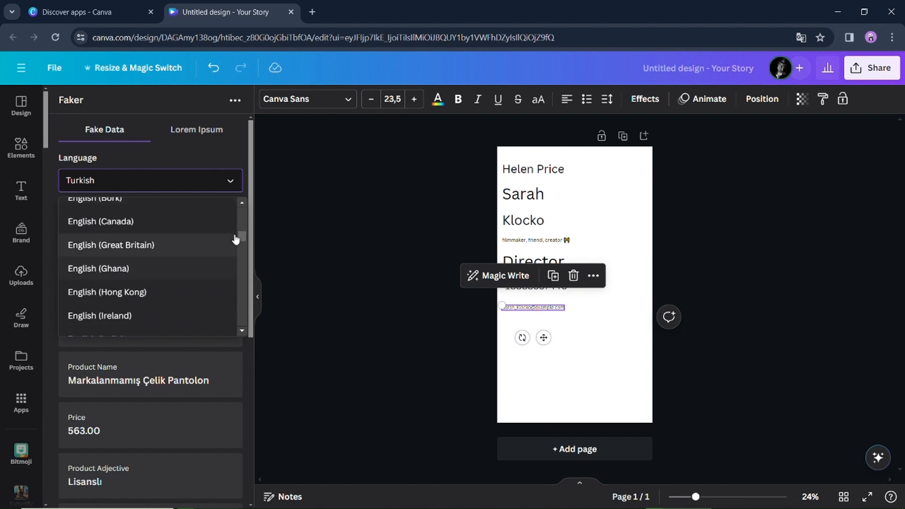
click(235, 241)
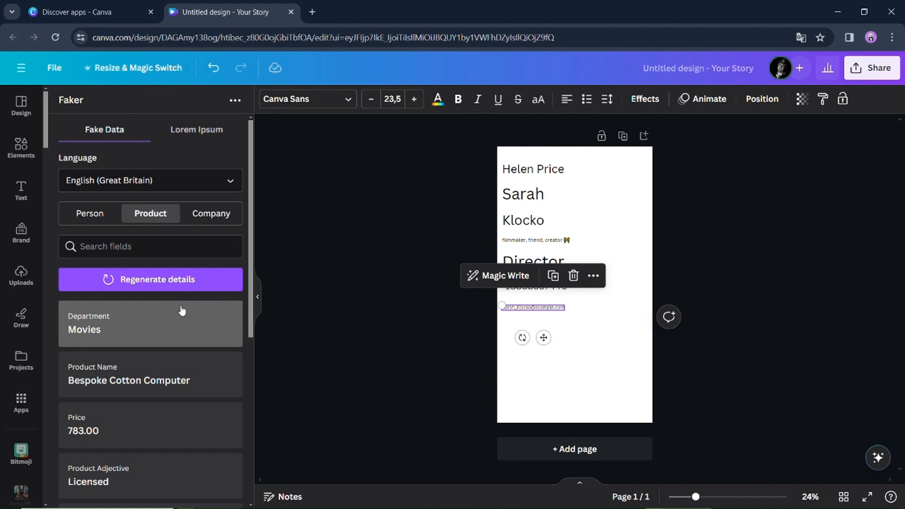
- Add the product department, price and product name texts to the page
click(182, 311)
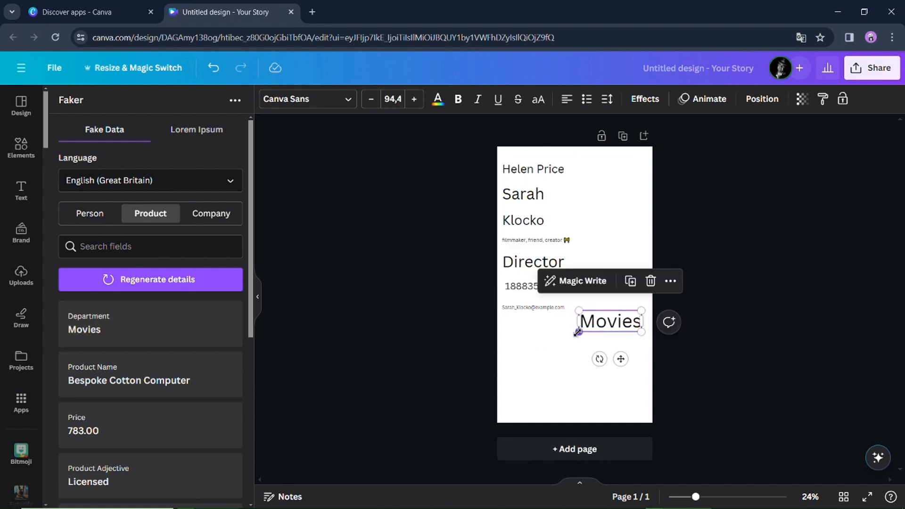
scroll(172, 388, down, 1)
drag(172, 388, 591, 354)
click(198, 322)
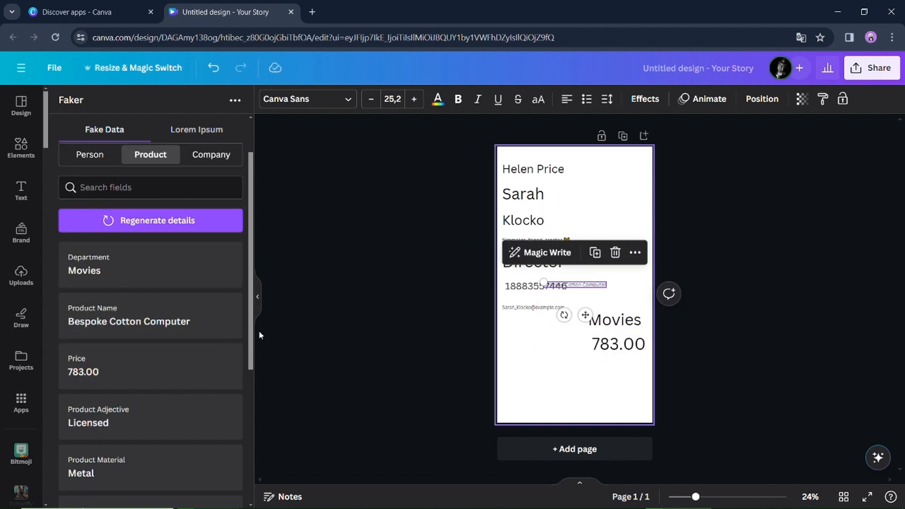
- Arrange the product name and price texts beneath the department on the page
drag(576, 285, 615, 331)
drag(609, 343, 609, 358)
click(592, 332)
drag(584, 329, 553, 325)
drag(606, 327, 606, 335)
- Add the product description text to the page, move it below the price and enlarge its font
scroll(222, 364, down, 5)
click(222, 365)
click(515, 273)
drag(580, 285, 524, 380)
click(414, 99)
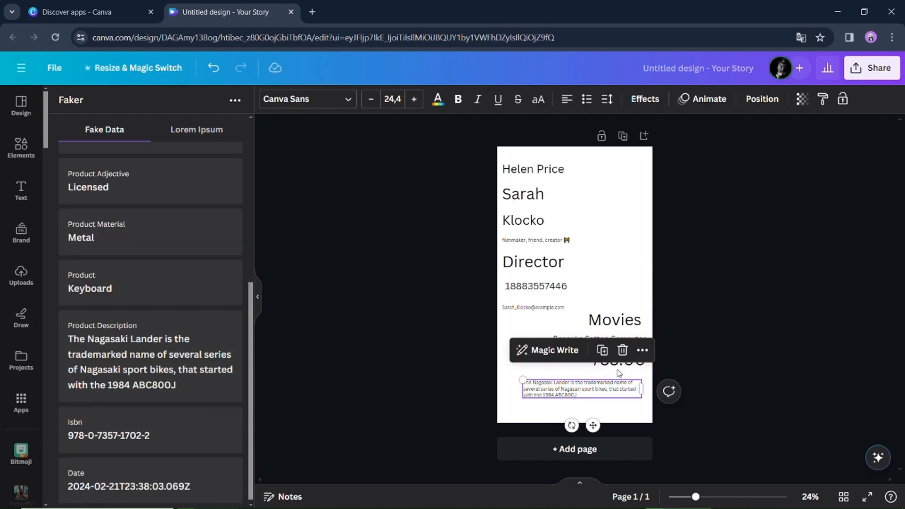
- Switch to Company data and scroll through its generated fields
scroll(155, 207, up, 5)
click(211, 213)
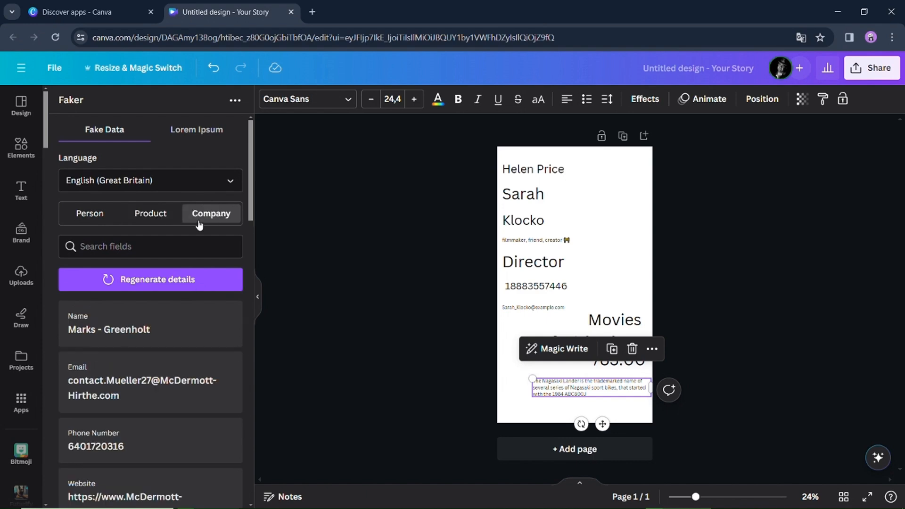
scroll(194, 309, down, 10)
scroll(197, 309, down, 5)
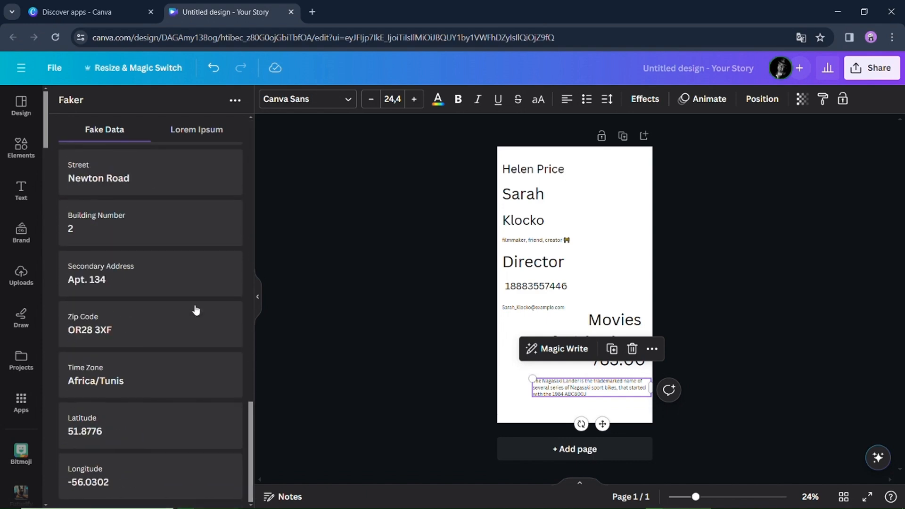
scroll(197, 310, up, 15)
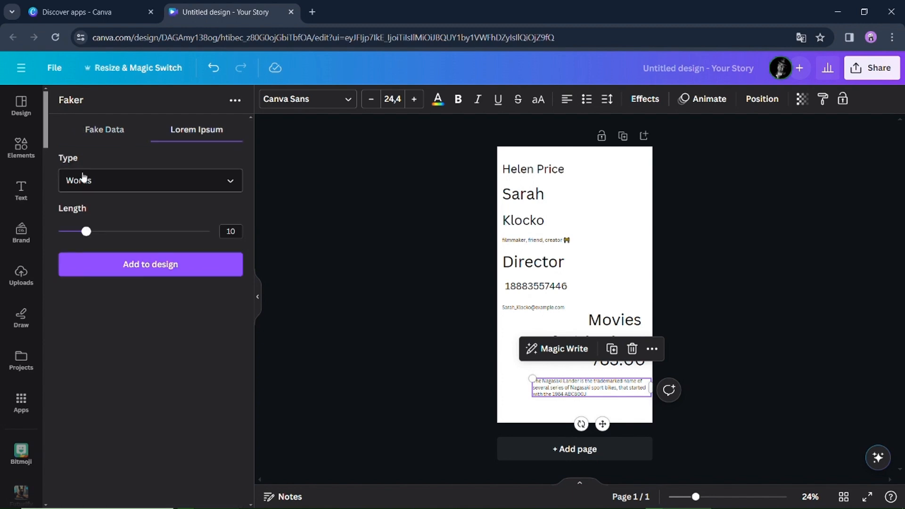
- Add a 50-word Lorem Ipsum text to page 2 and enlarge its font
click(83, 179)
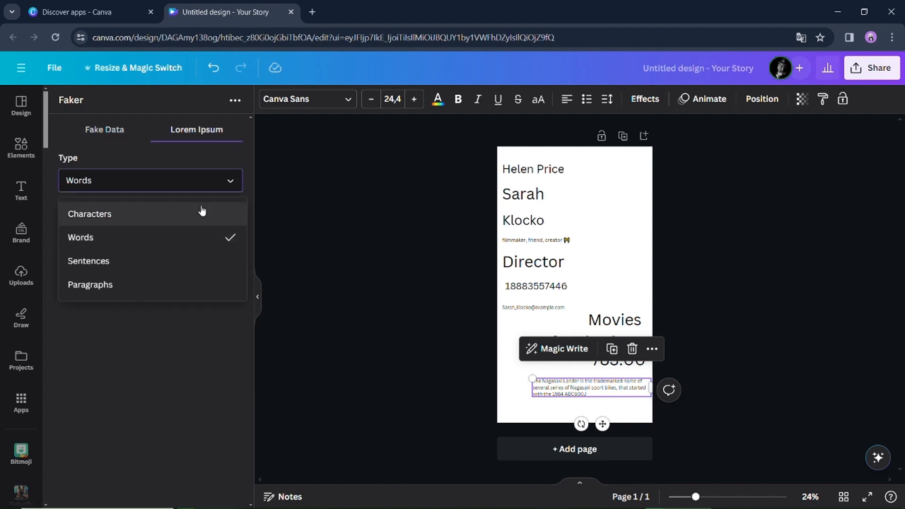
click(165, 305)
click(104, 255)
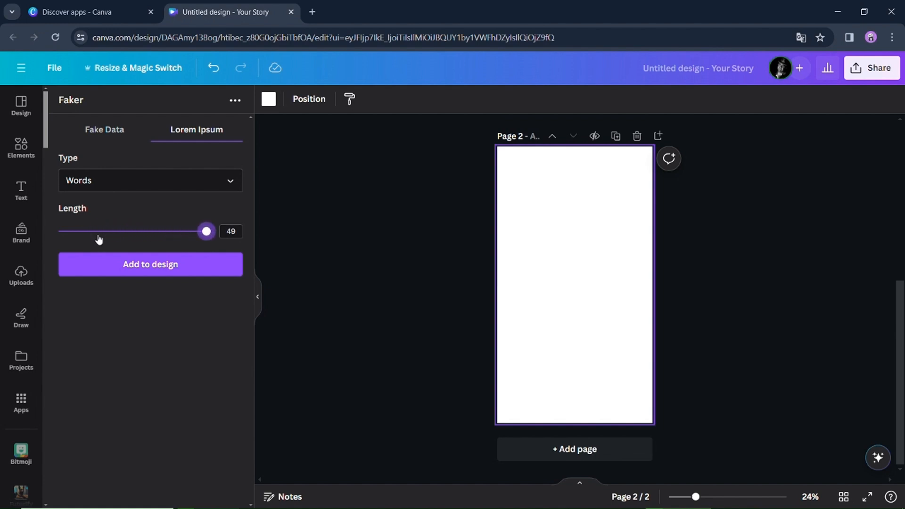
click(210, 265)
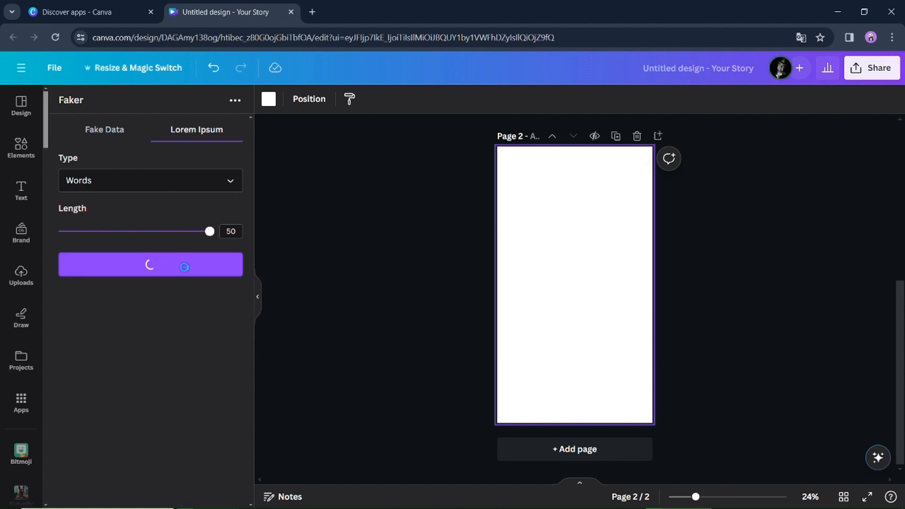
click(414, 99)
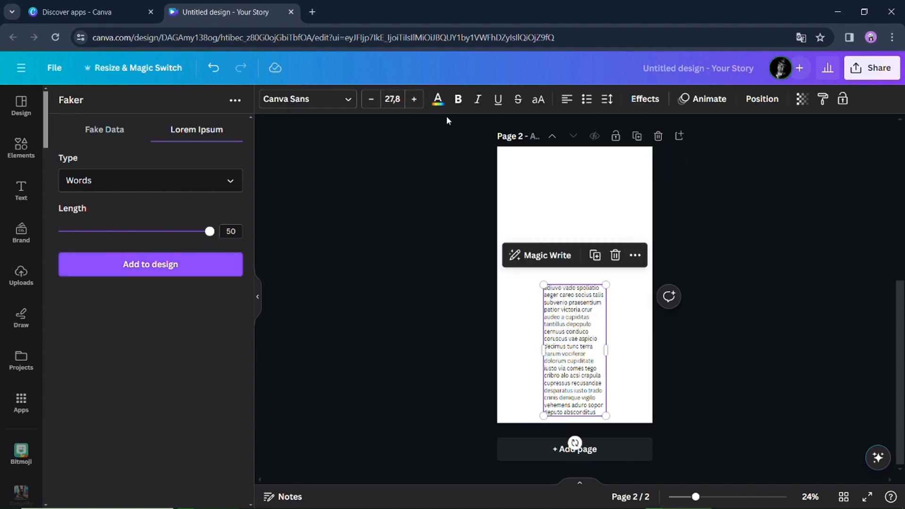
- Add 10 sentences of Lorem Ipsum, place them at the page's top left, enlarge and widen the box
click(529, 249)
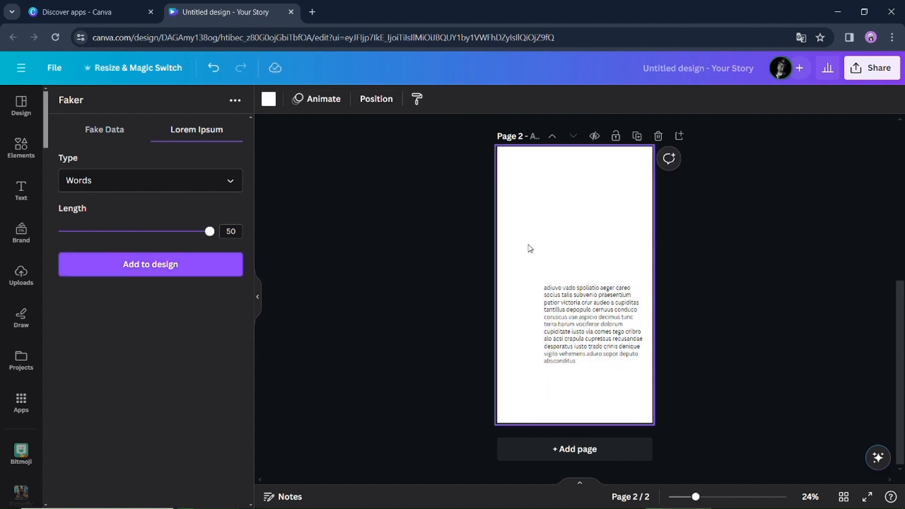
click(189, 192)
click(161, 260)
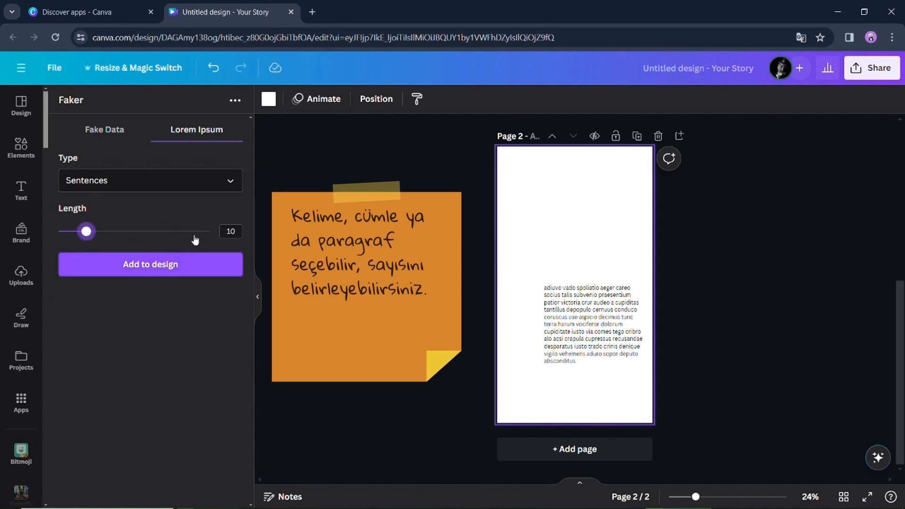
click(123, 264)
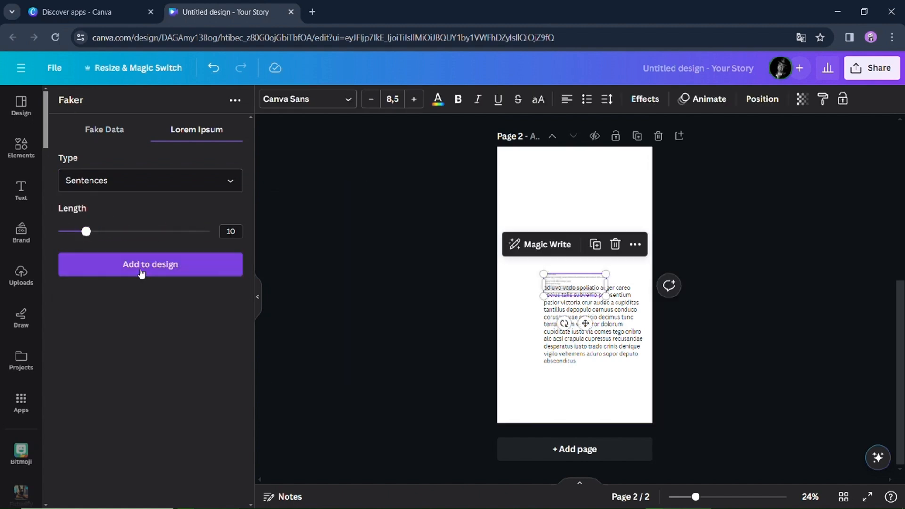
drag(586, 283, 549, 176)
click(412, 104)
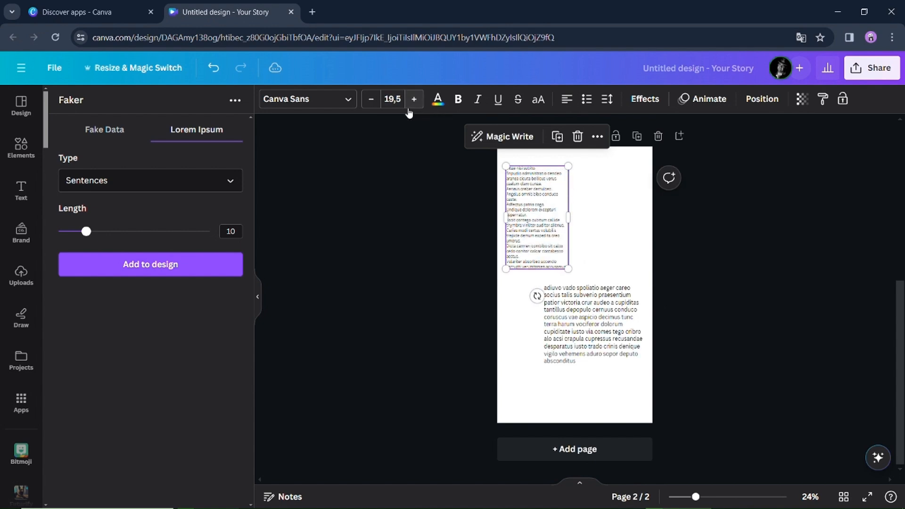
drag(570, 219, 583, 220)
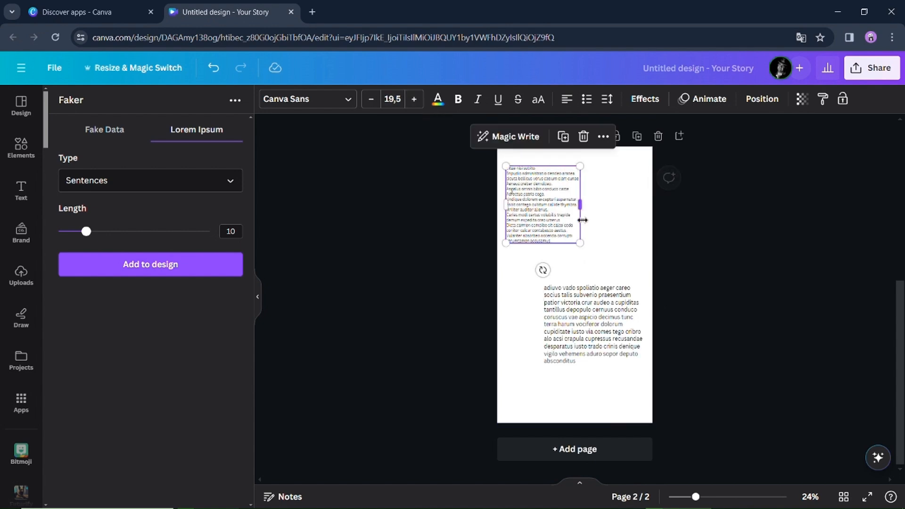
- Add one paragraph of Lorem Ipsum, set its font to 30 and place it at the page's upper right
click(110, 175)
click(145, 282)
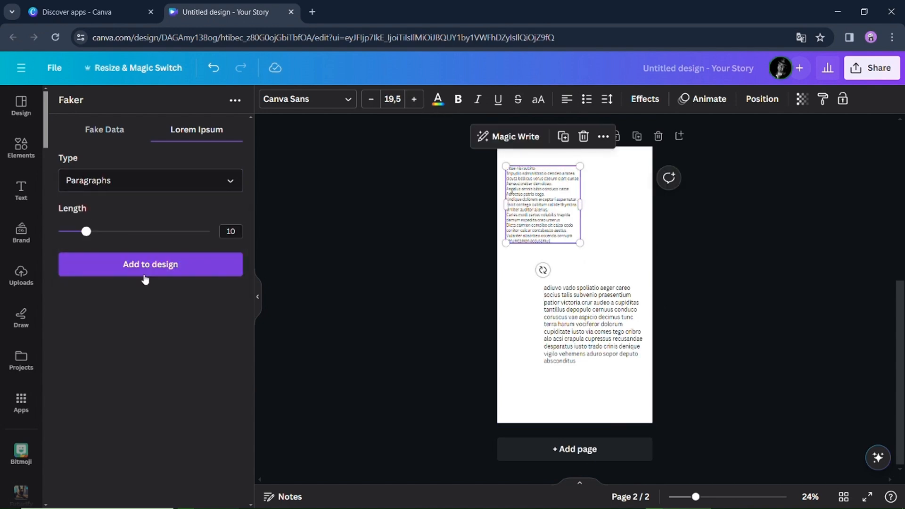
drag(86, 231, 67, 231)
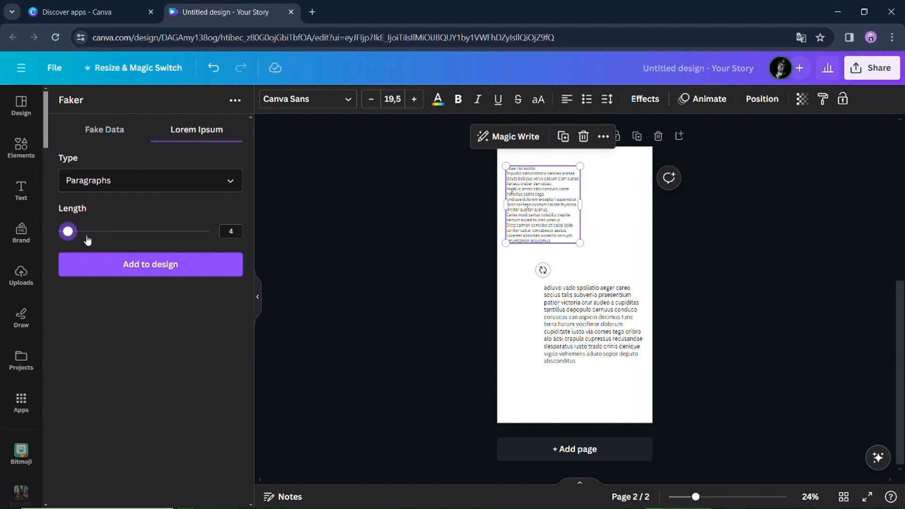
click(116, 262)
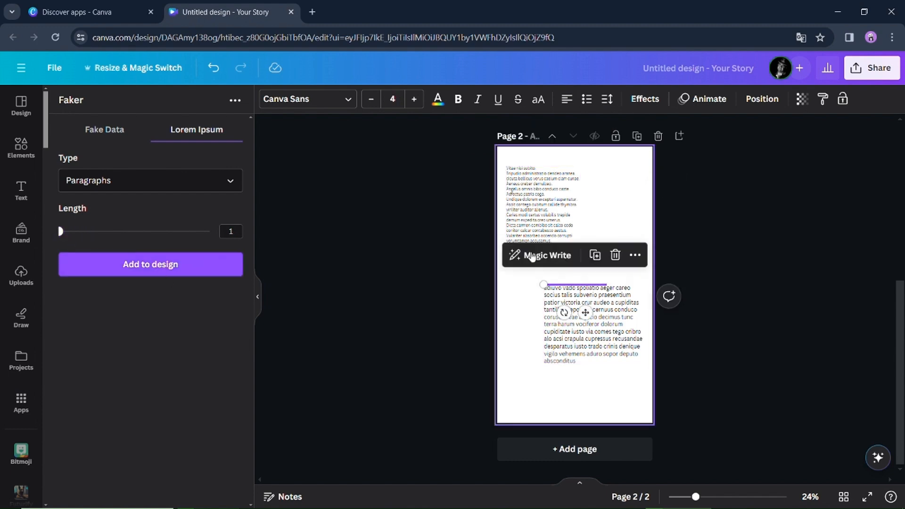
click(411, 101)
drag(586, 333, 624, 234)
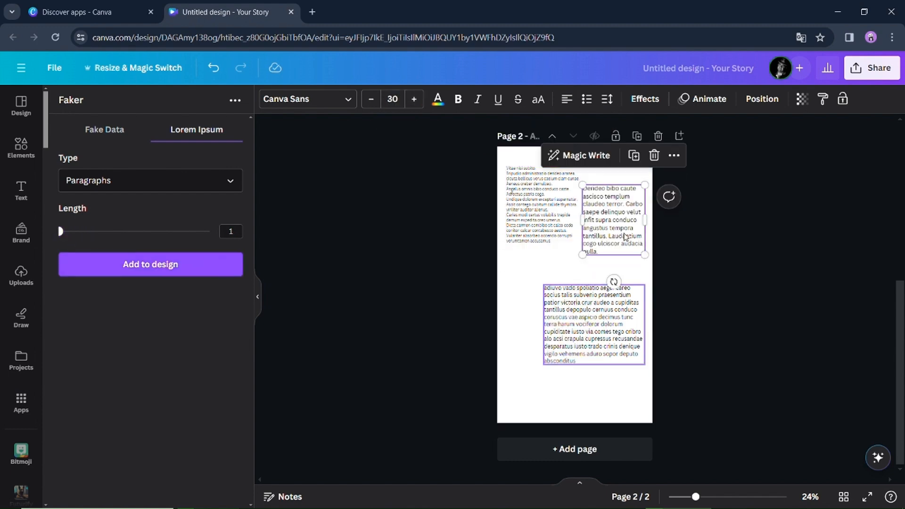
key(Escape)
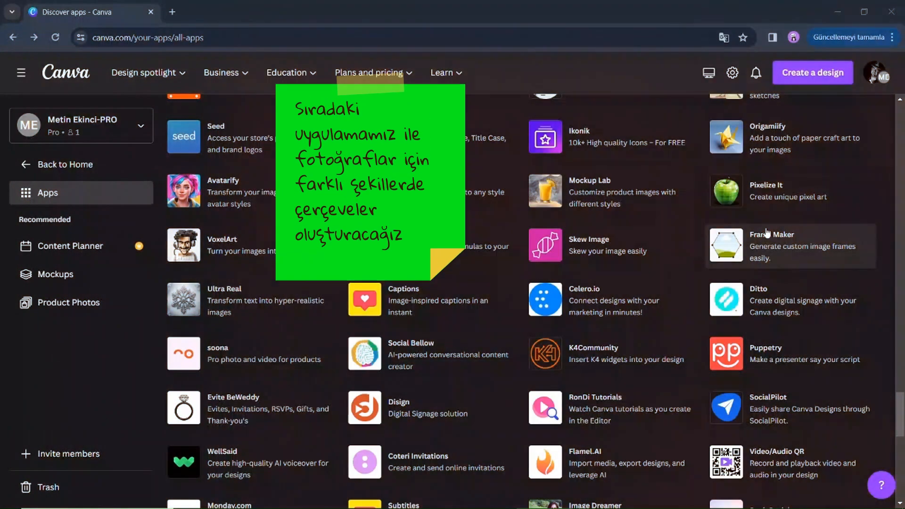
- Open the Frame Maker app in an existing Facebook Post design from your projects
click(778, 242)
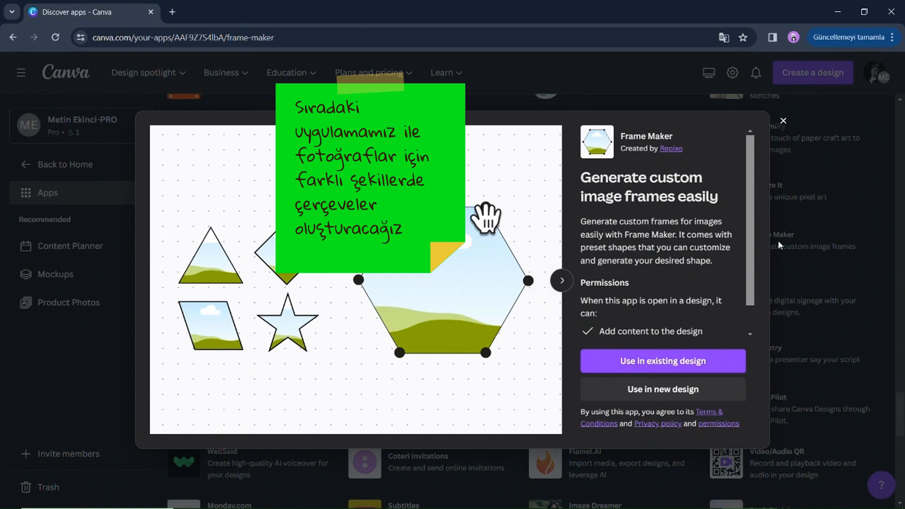
click(557, 282)
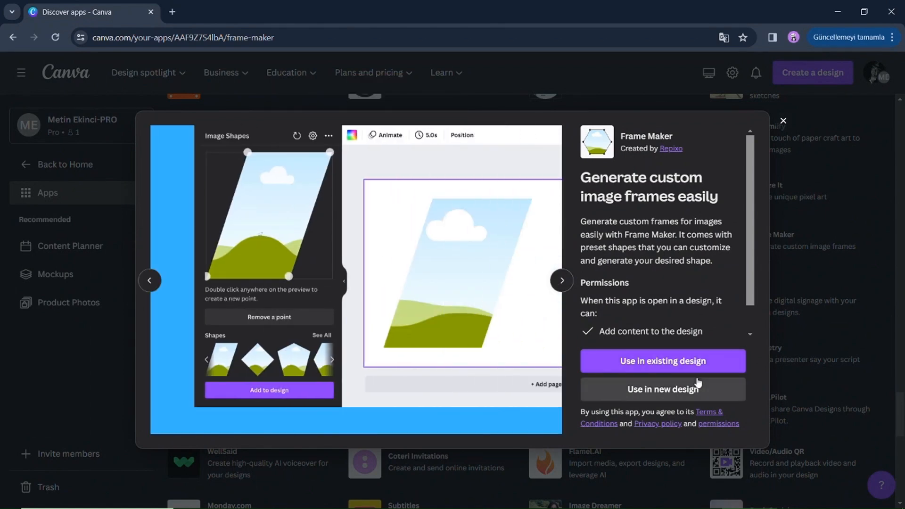
click(664, 373)
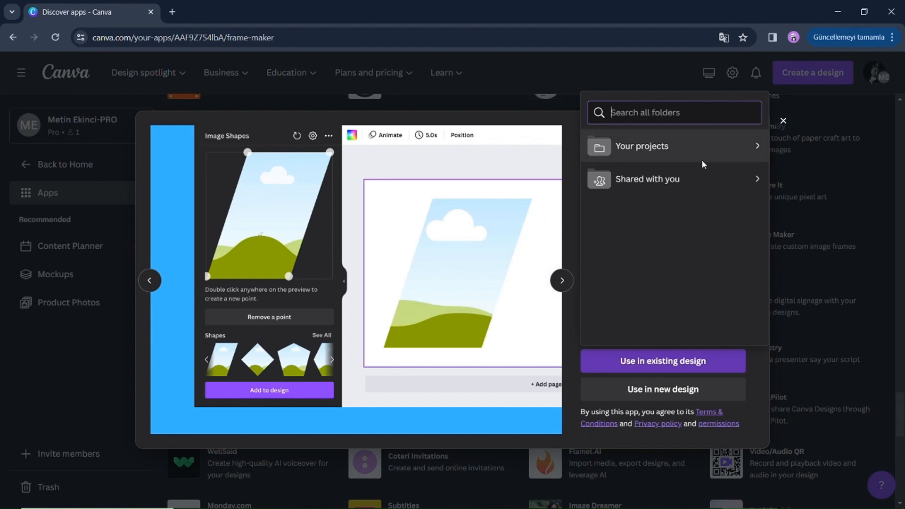
click(706, 152)
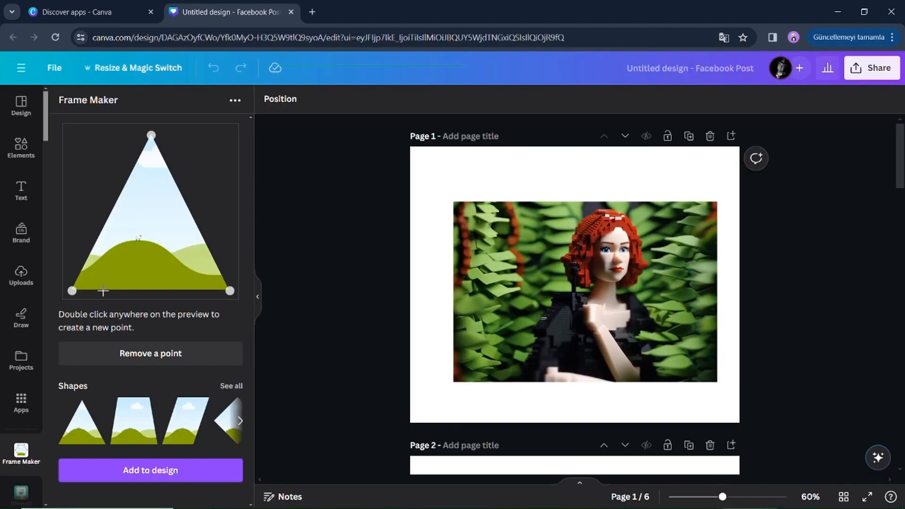
double_click(110, 139)
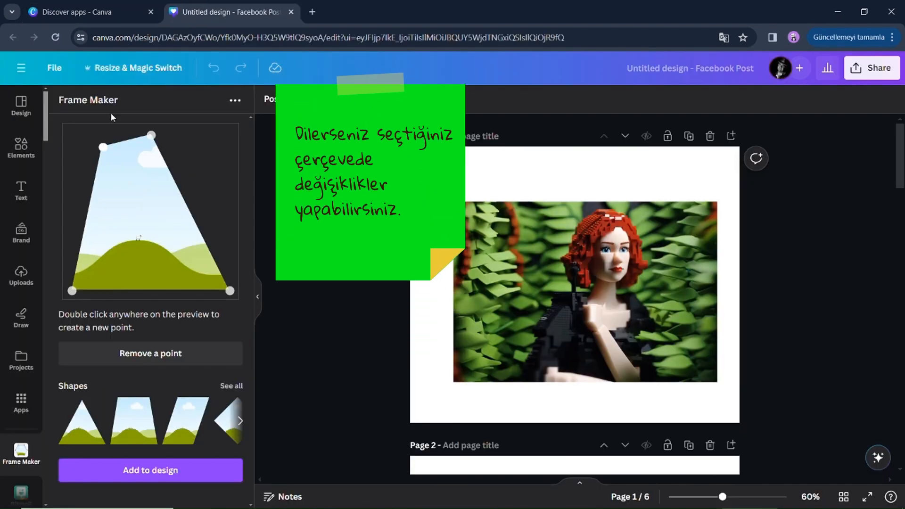
- Reshape the frame into a triangle by moving its corner points and removing the top-left point
drag(152, 136, 192, 139)
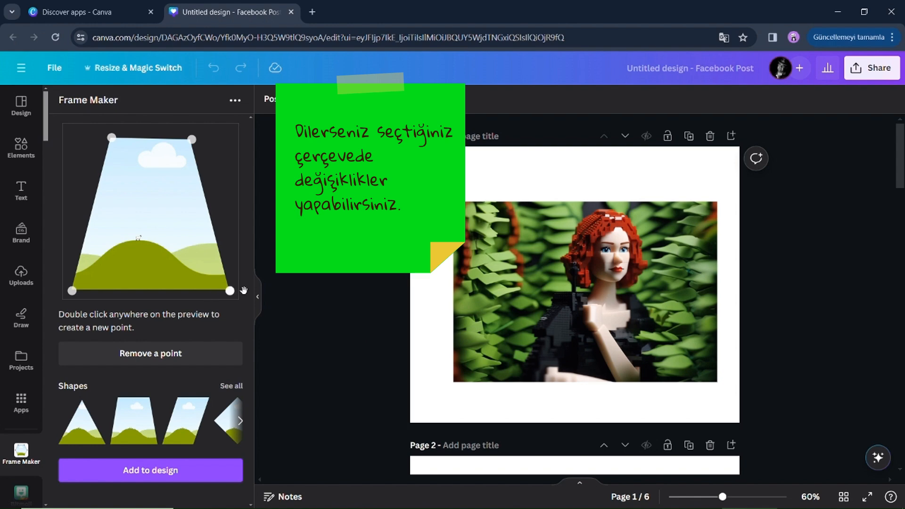
drag(244, 290, 217, 291)
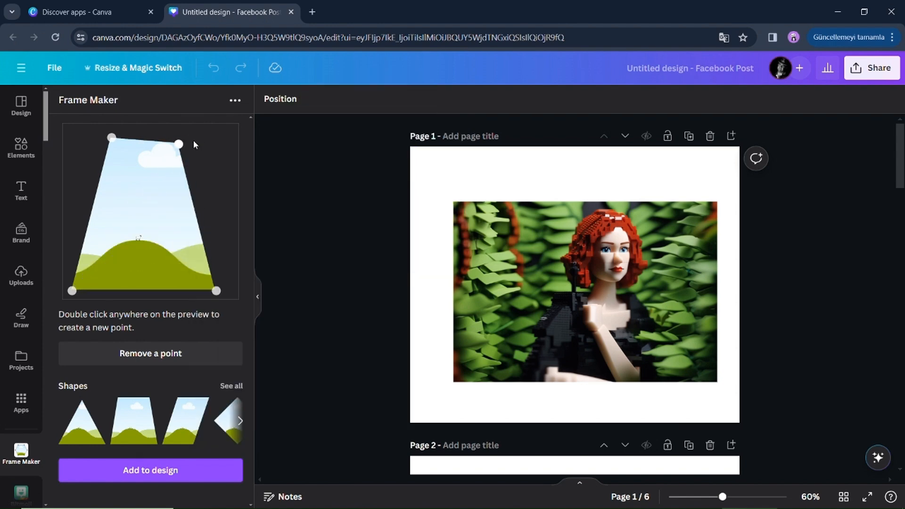
click(150, 353)
click(111, 137)
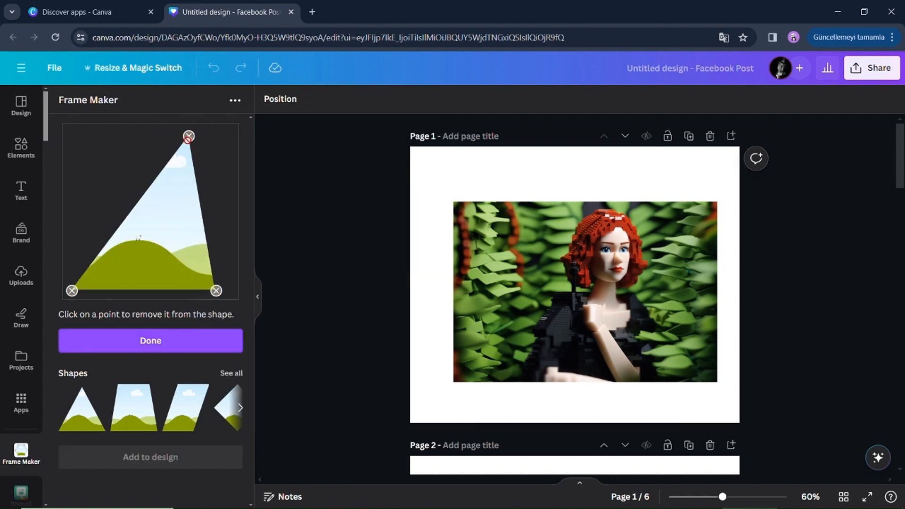
click(189, 340)
drag(189, 136, 176, 129)
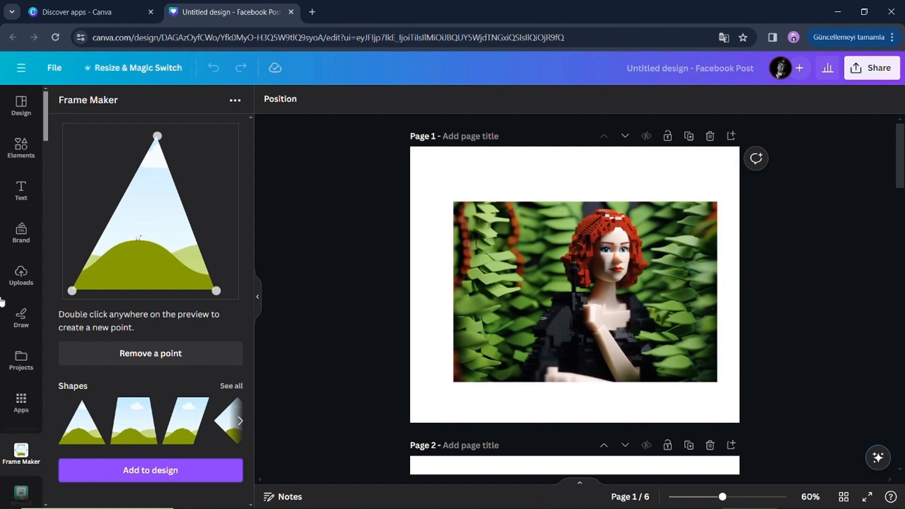
- Add the triangle frame to page 1 and fill it with the uploaded photo of the red-haired woman
click(156, 471)
drag(631, 346, 655, 389)
drag(523, 230, 475, 177)
click(22, 276)
drag(163, 423, 599, 304)
mouse_move(602, 303)
mouse_down()
mouse_move(582, 319)
mouse_move(610, 318)
mouse_up()
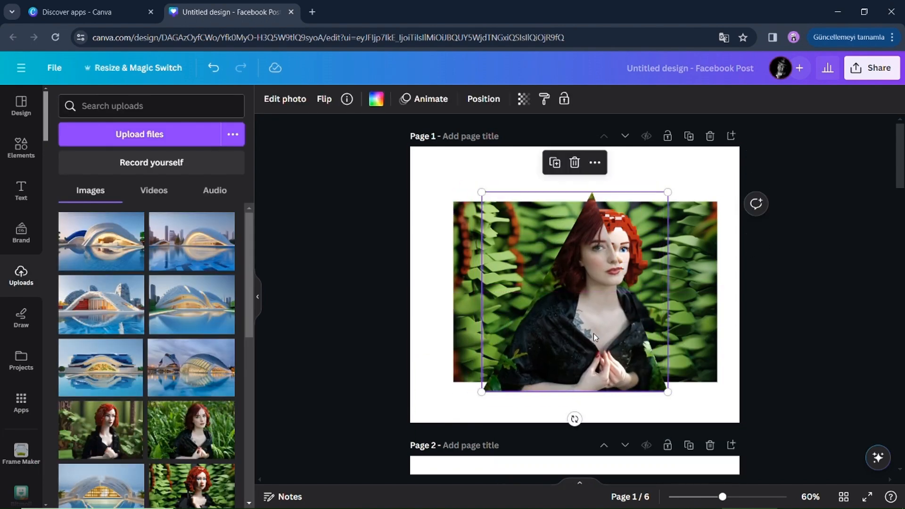
- Resize the framed photo and reposition it over the page's background image
drag(482, 390, 461, 415)
drag(669, 415, 681, 427)
drag(460, 192, 424, 151)
drag(681, 151, 661, 173)
drag(547, 265, 571, 264)
drag(448, 427, 469, 404)
drag(683, 175, 668, 190)
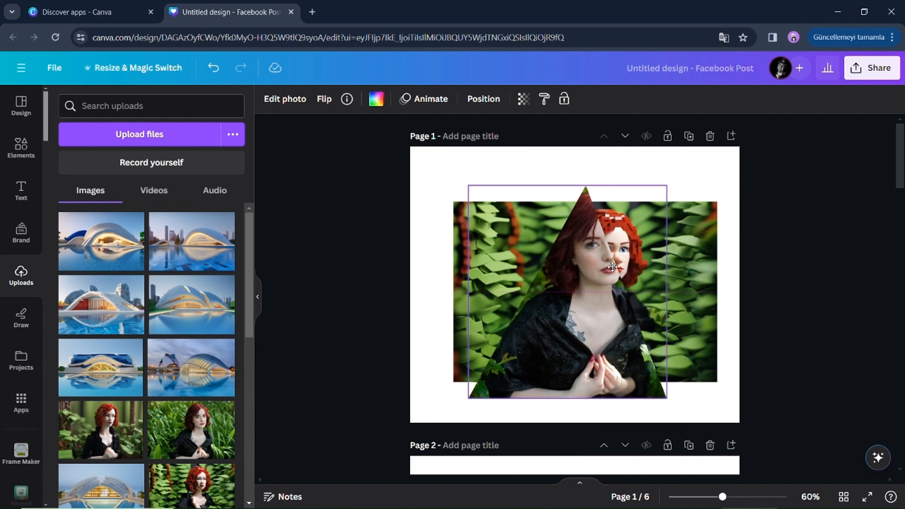
- Fine-tune the photo's position inside the frame and the frame's size over the background image
drag(568, 287, 575, 285)
drag(674, 401, 657, 384)
drag(566, 282, 575, 284)
drag(484, 389, 496, 376)
drag(497, 194, 508, 206)
drag(598, 285, 596, 281)
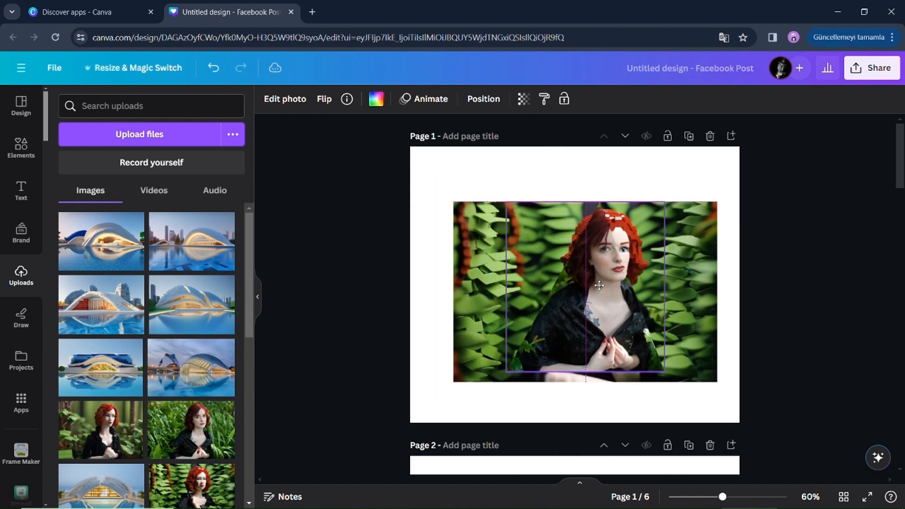
click(668, 375)
click(596, 281)
drag(665, 371, 674, 382)
drag(633, 329, 622, 330)
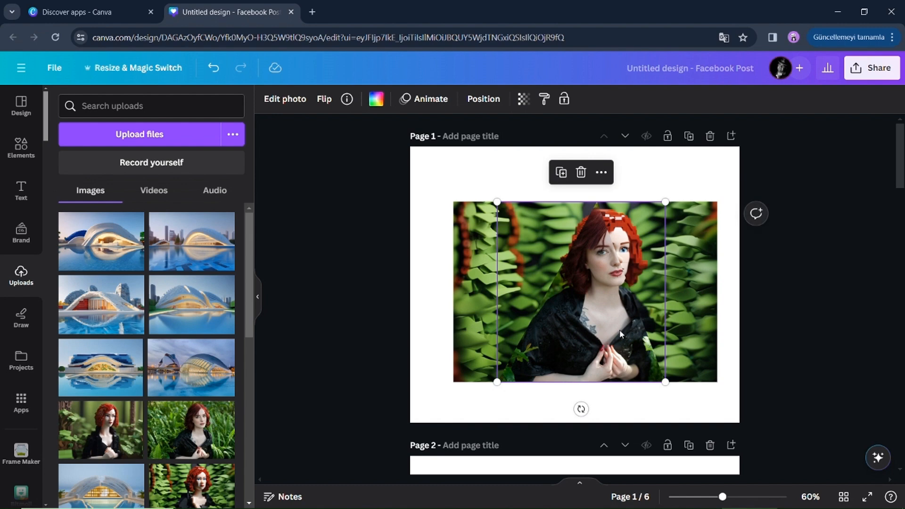
- Select the building image on page 2 and reopen Frame Maker by searching the apps for Frame Maker
scroll(620, 332, down, 5)
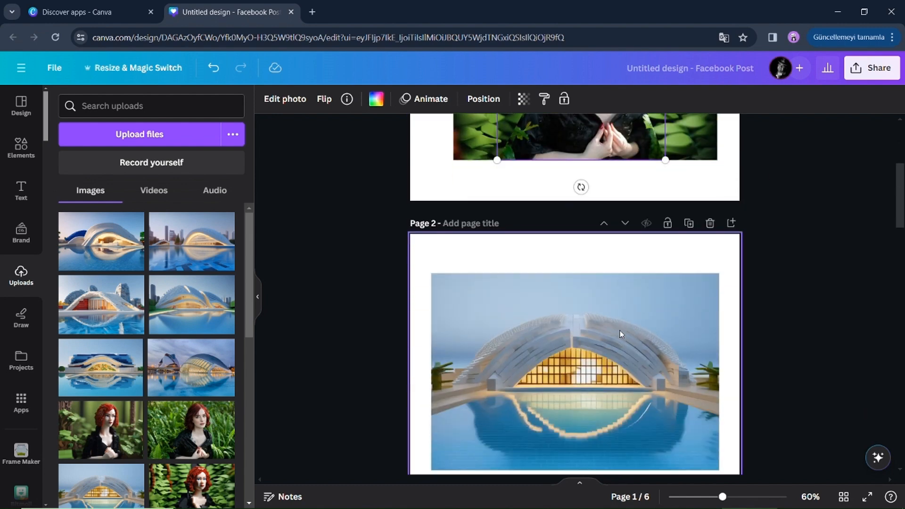
click(619, 334)
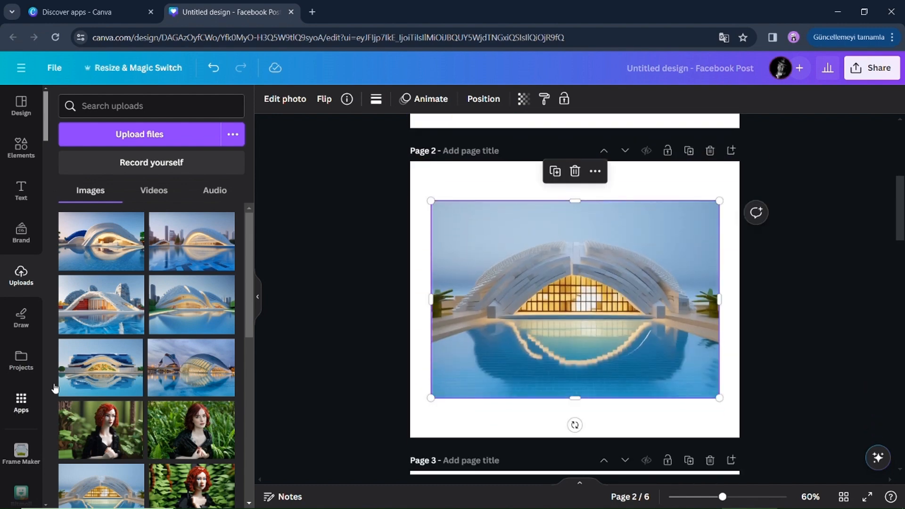
click(21, 403)
click(117, 110)
text(Fra)
click(90, 152)
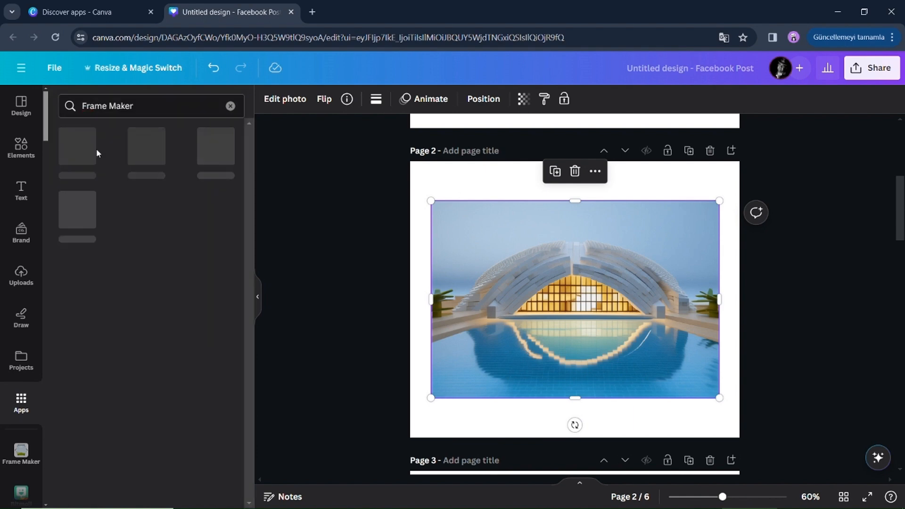
click(95, 150)
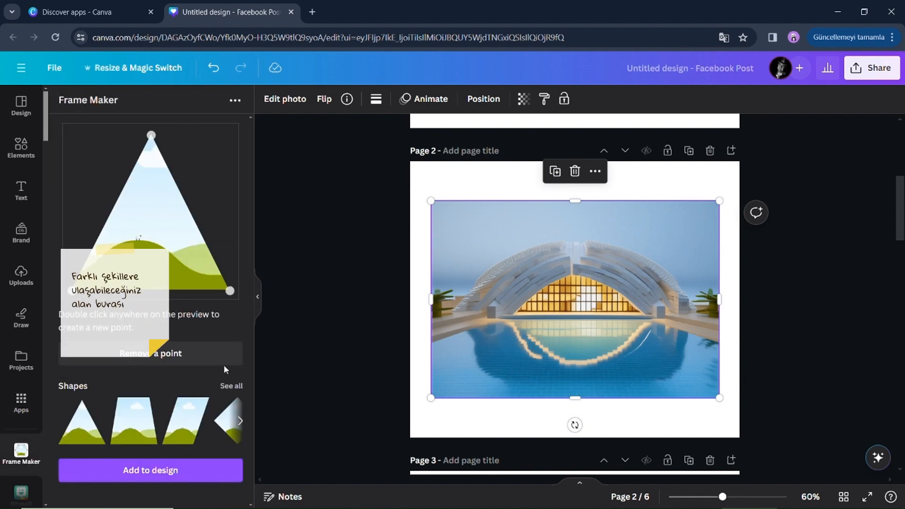
- Add a hexagon frame from Frame Maker's full shape list to page 2
drag(575, 398, 576, 400)
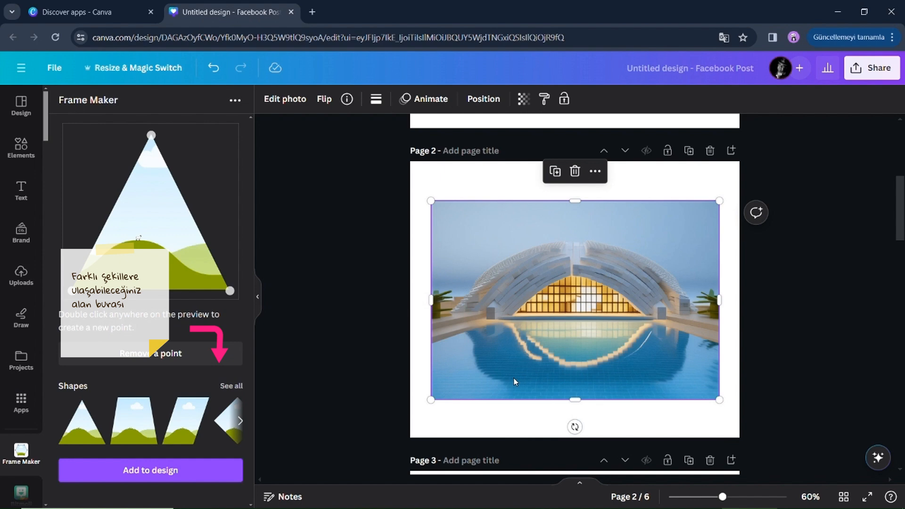
click(238, 388)
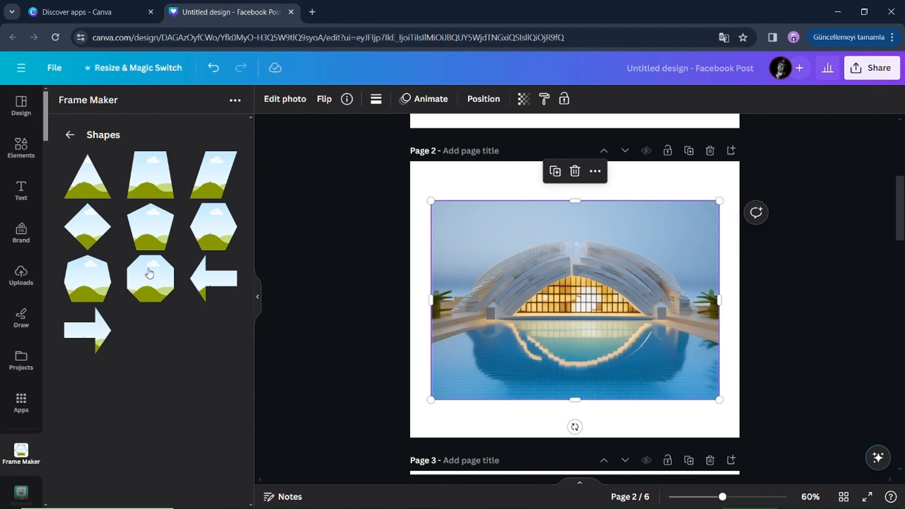
click(202, 248)
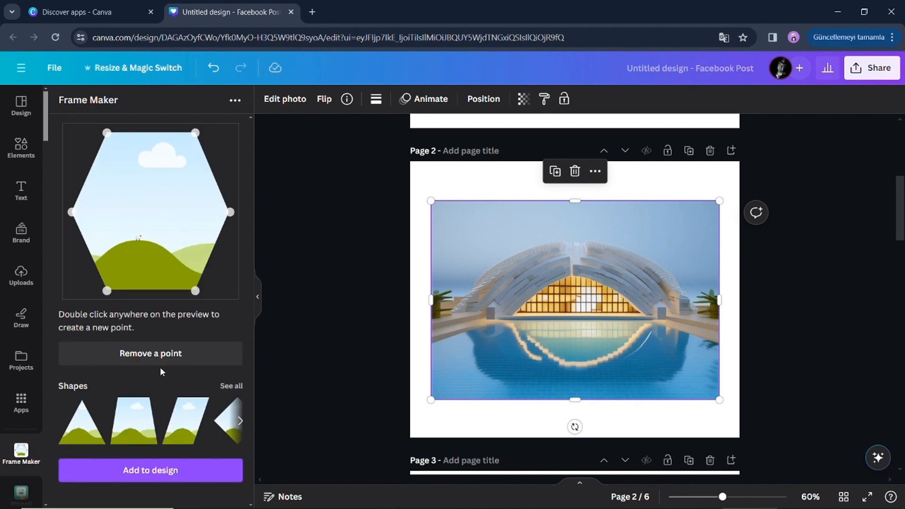
click(151, 470)
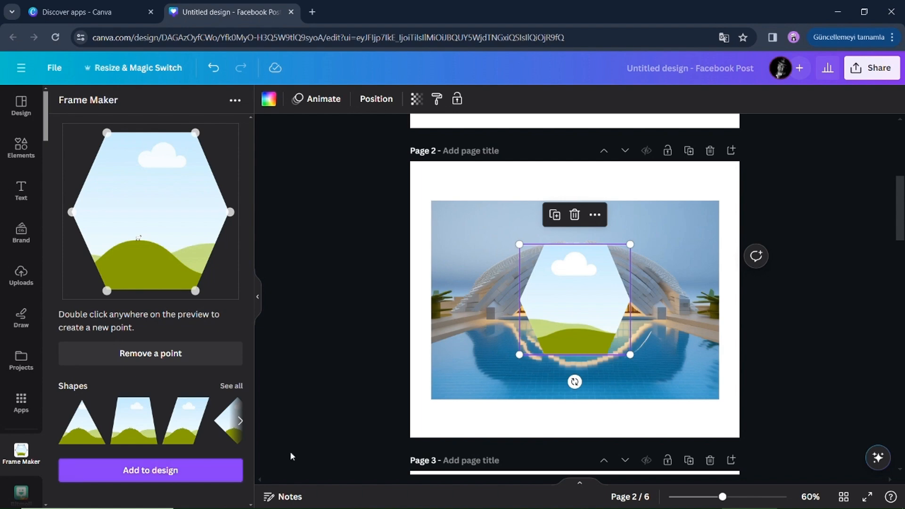
- Enlarge the hexagon frame and fill it with an uploaded building photo
drag(519, 355, 475, 400)
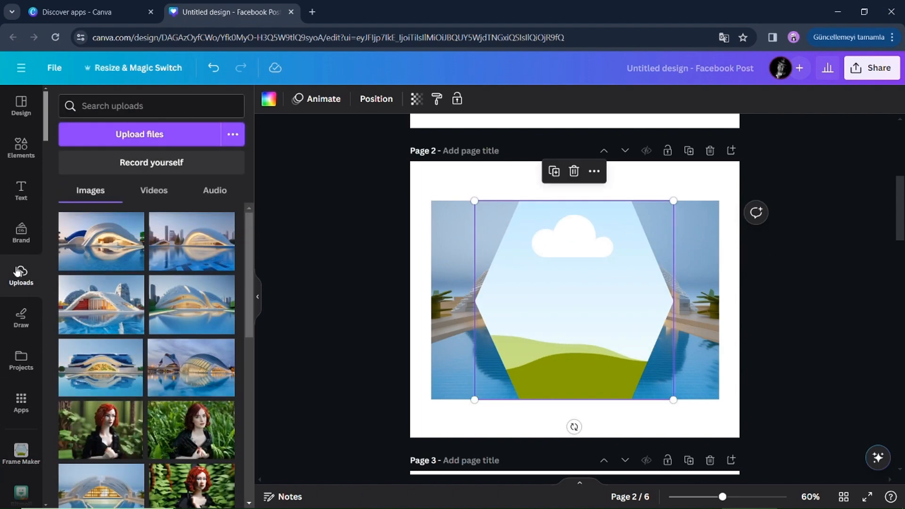
drag(101, 305, 525, 307)
- Adjust the hexagon frame's size and position and the photo inside it over the page's background image
drag(674, 201, 619, 256)
drag(573, 320, 601, 298)
drag(503, 235, 466, 196)
drag(647, 195, 717, 130)
drag(592, 254, 571, 306)
drag(445, 178, 467, 200)
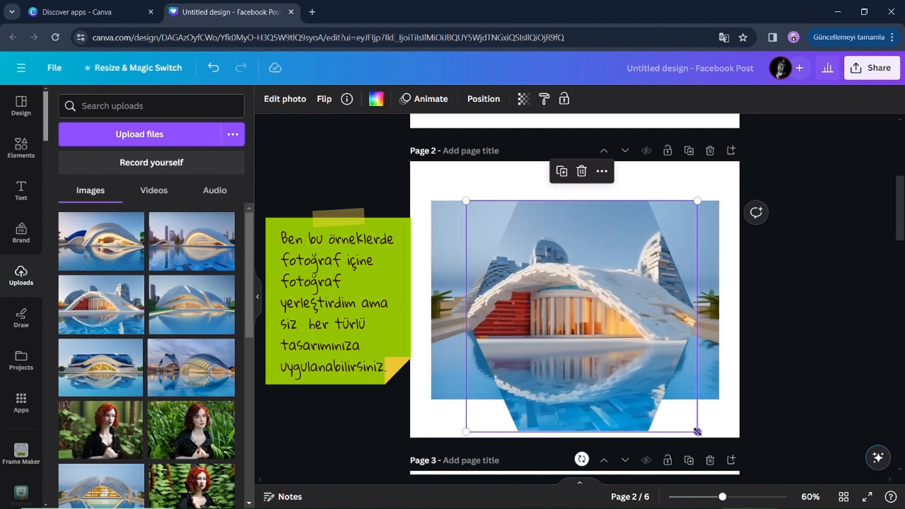
drag(699, 432, 665, 400)
drag(544, 306, 557, 307)
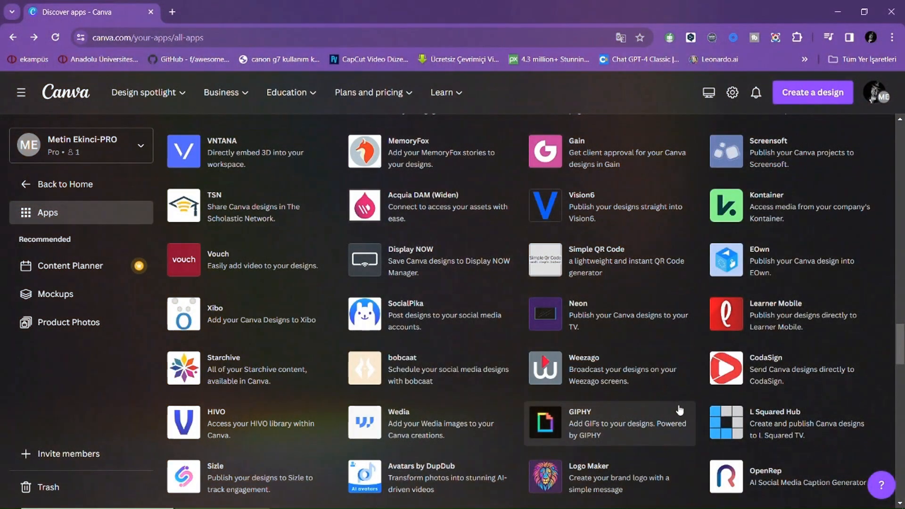
- Open the GIPHY app from the apps directory and use it in a new design
click(603, 423)
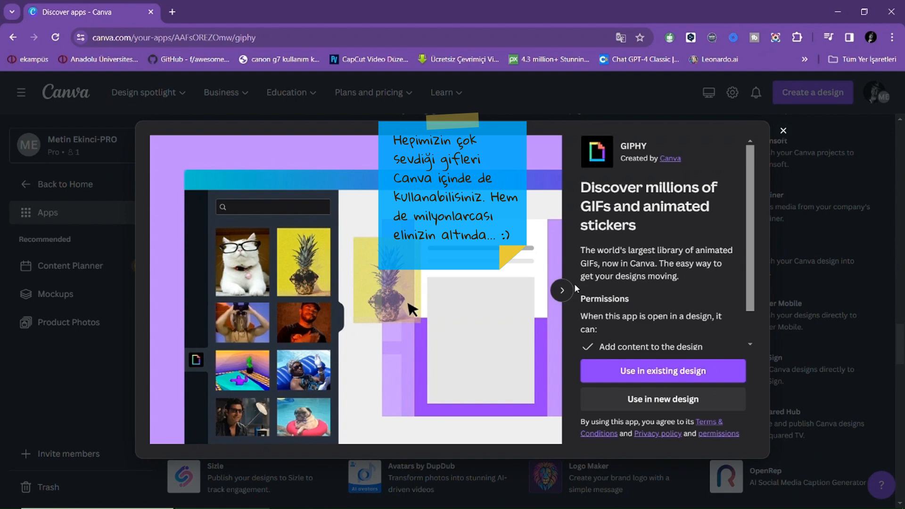
scroll(575, 287, down, 1)
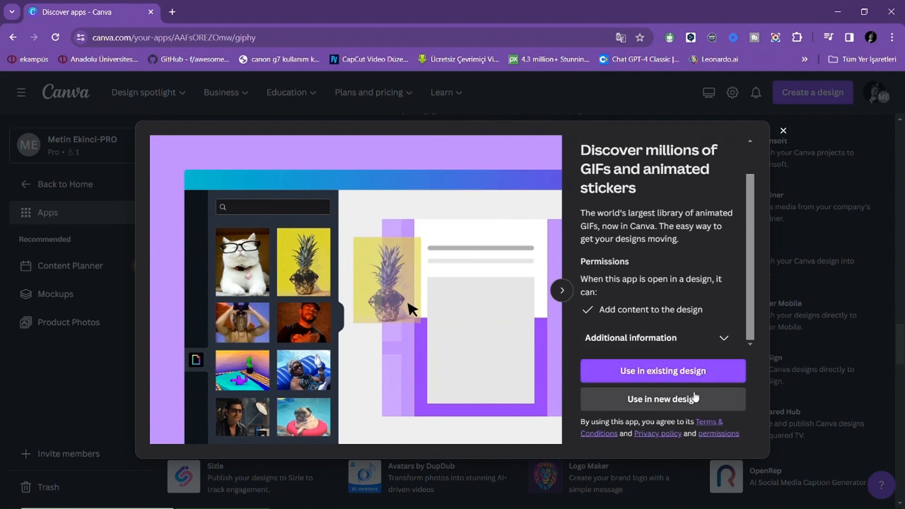
click(695, 399)
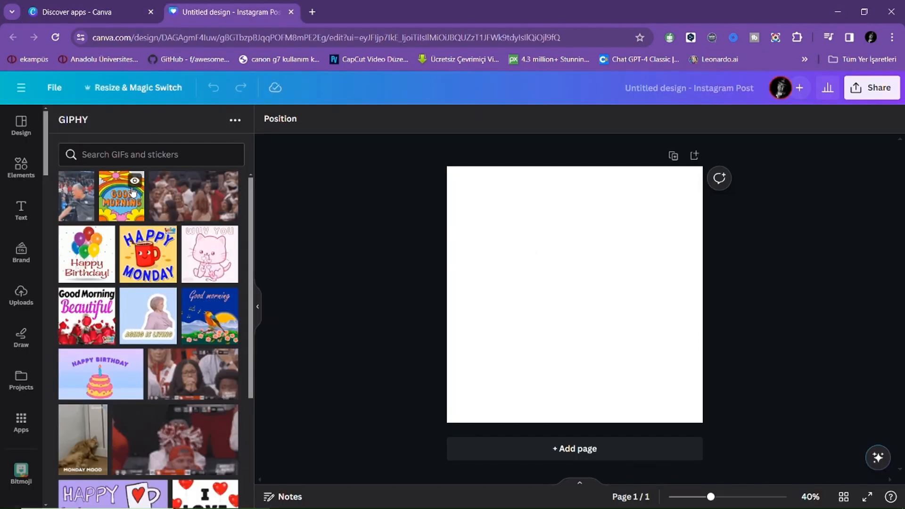
- Add a basketball GIF to the page, then move and enlarge it
click(76, 196)
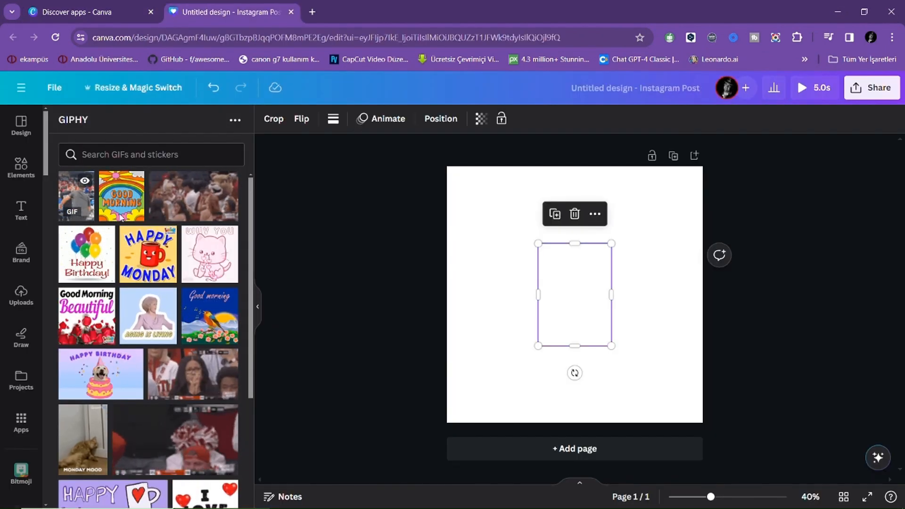
drag(580, 302, 549, 325)
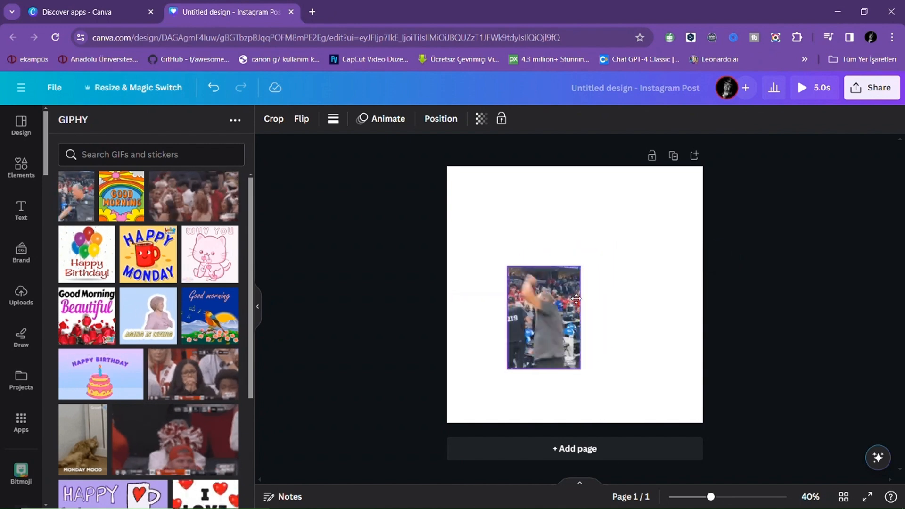
drag(580, 267, 639, 186)
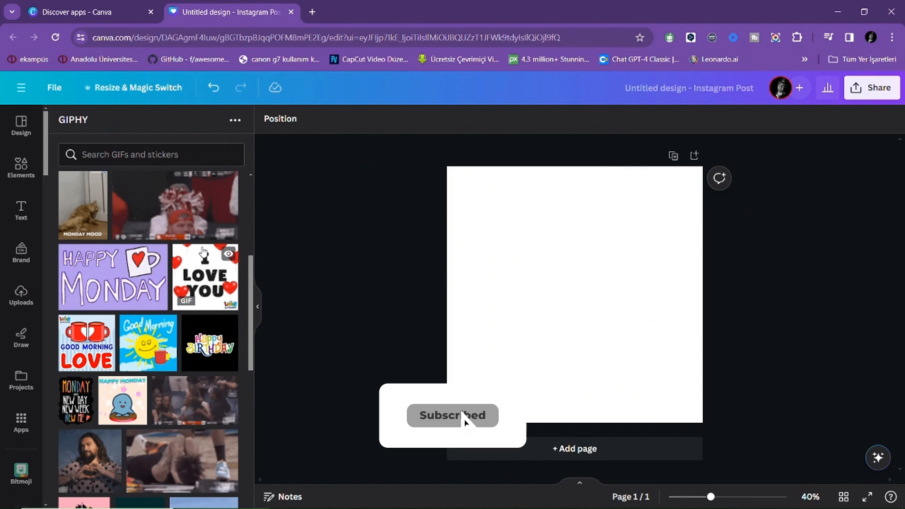
- Add the I Love You GIF and set it as the page background
click(206, 278)
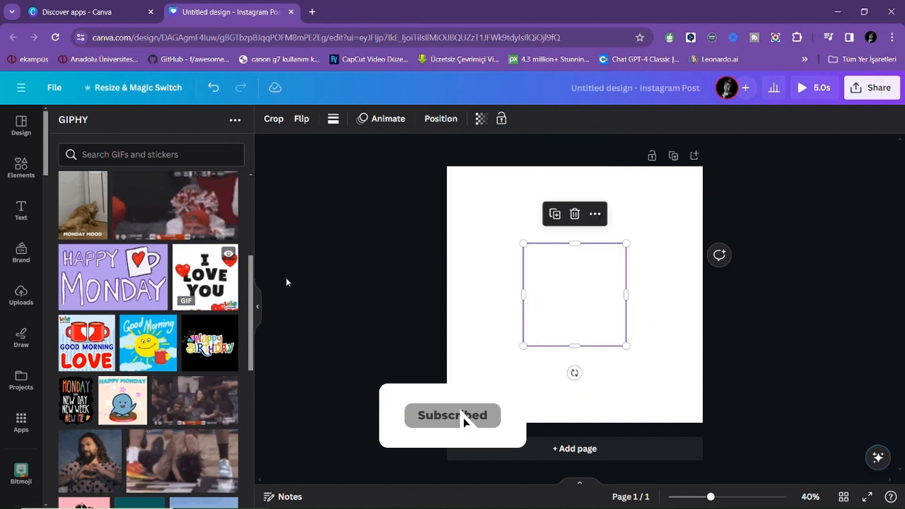
right_click(566, 295)
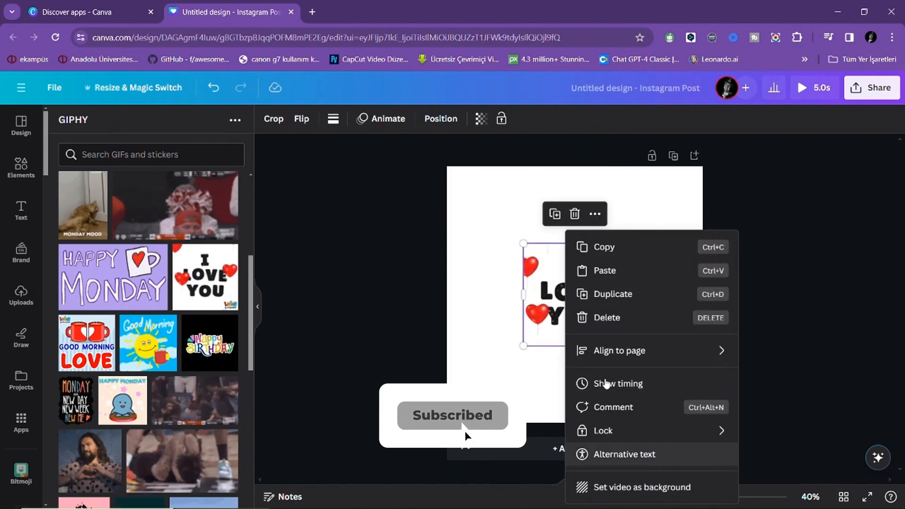
click(632, 486)
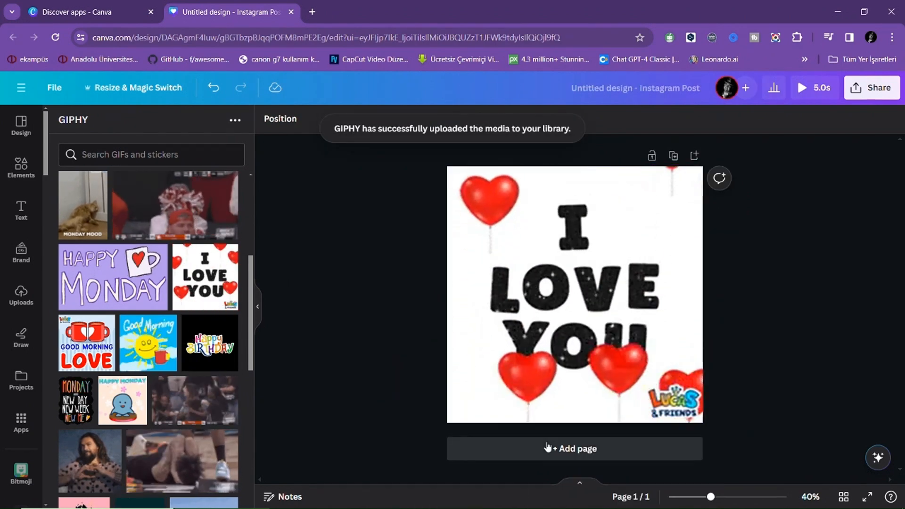
- Add a second page and set the Happy Monday Garfield GIF as its background
click(584, 448)
scroll(191, 414, down, 5)
click(203, 286)
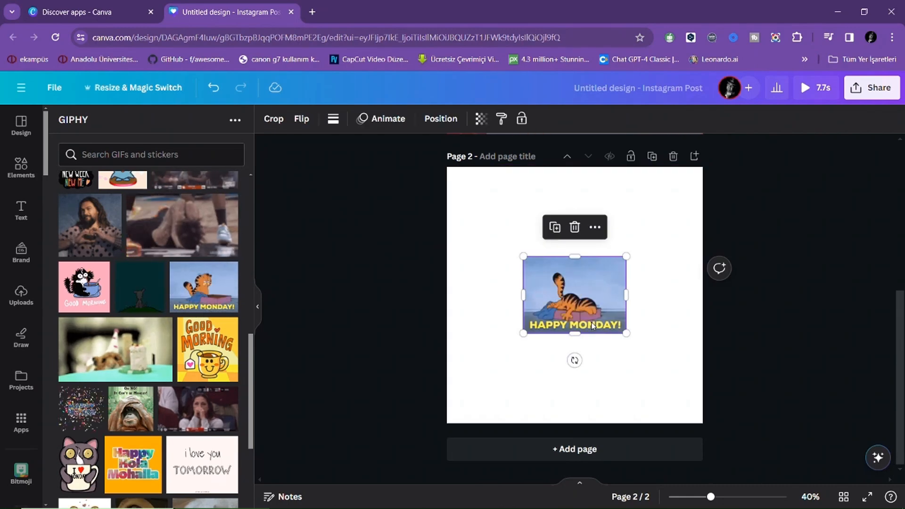
right_click(580, 306)
click(630, 487)
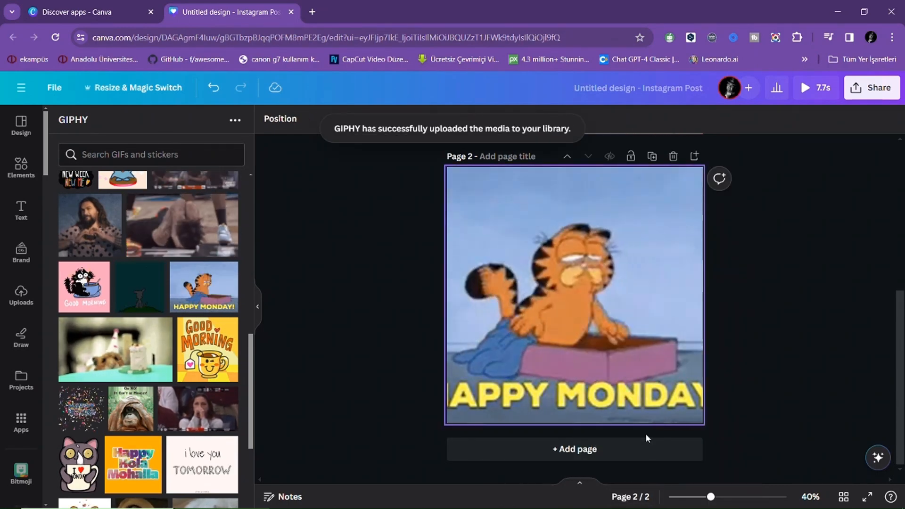
- Add a third page and set the Good Morning GIF as its background
click(508, 445)
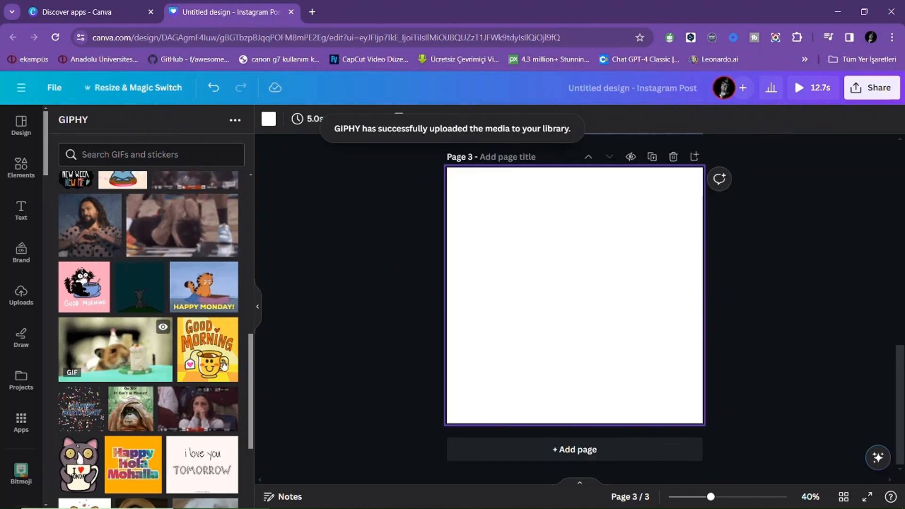
right_click(573, 264)
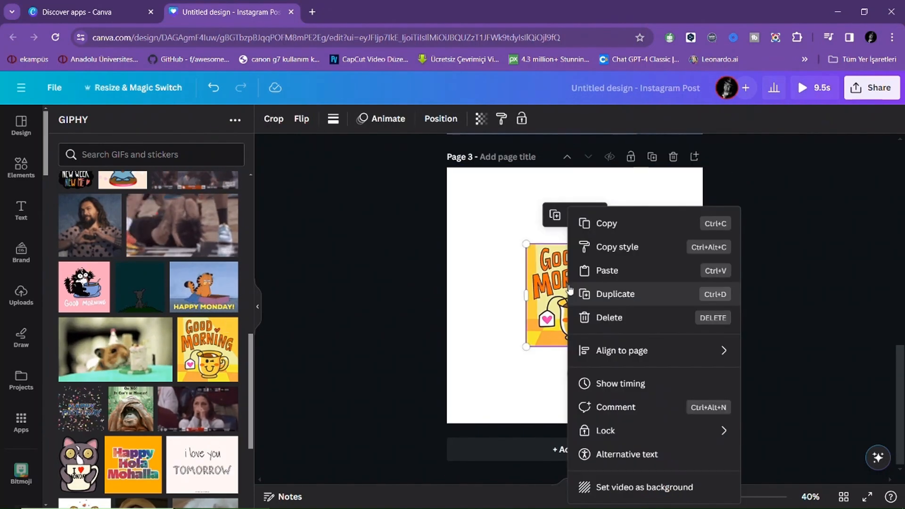
click(648, 487)
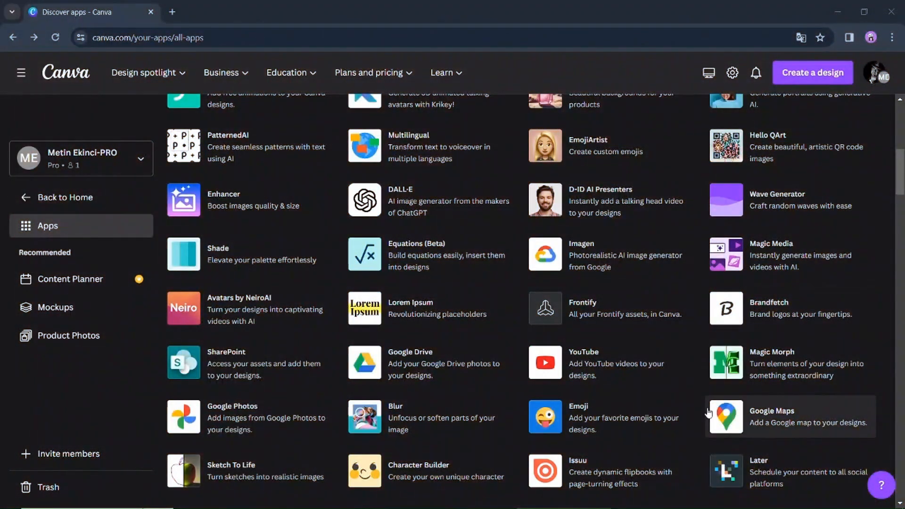
- Open the Google Maps app from the apps directory in a new Instagram Post (Square) design
click(709, 413)
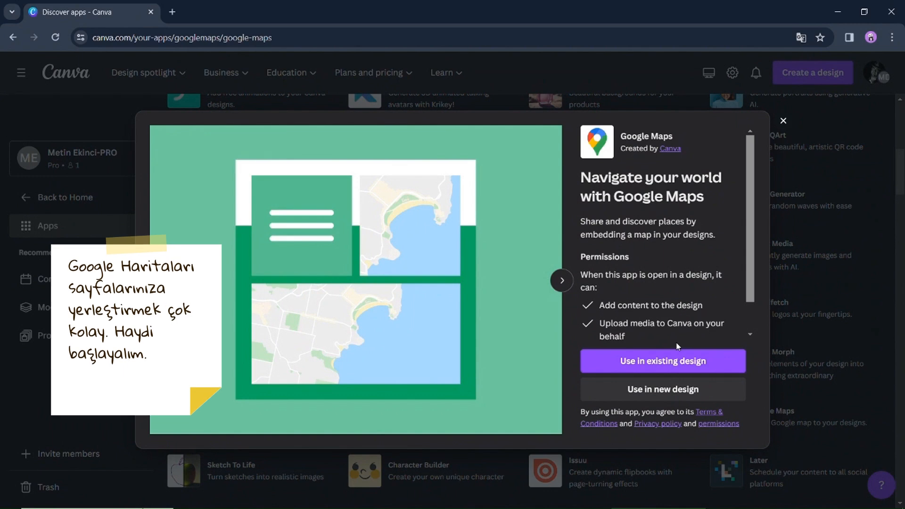
scroll(677, 346, down, 1)
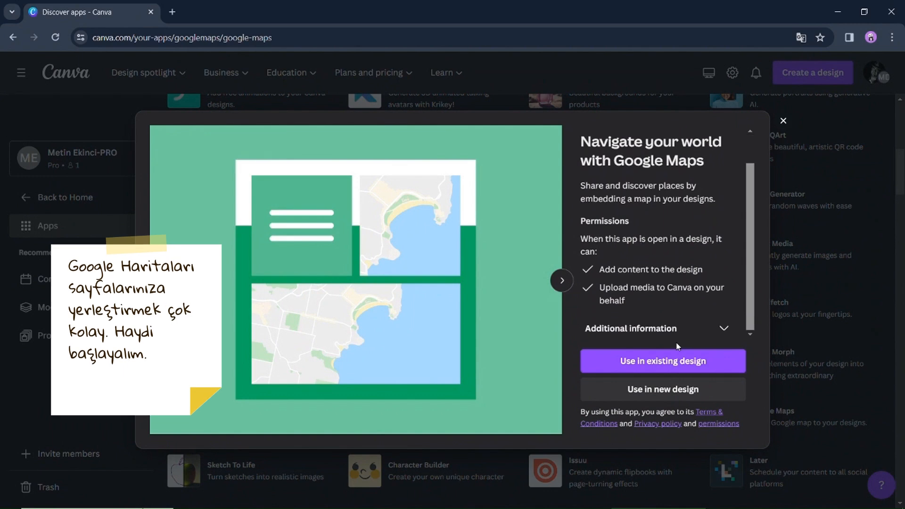
click(692, 383)
scroll(675, 330, down, 3)
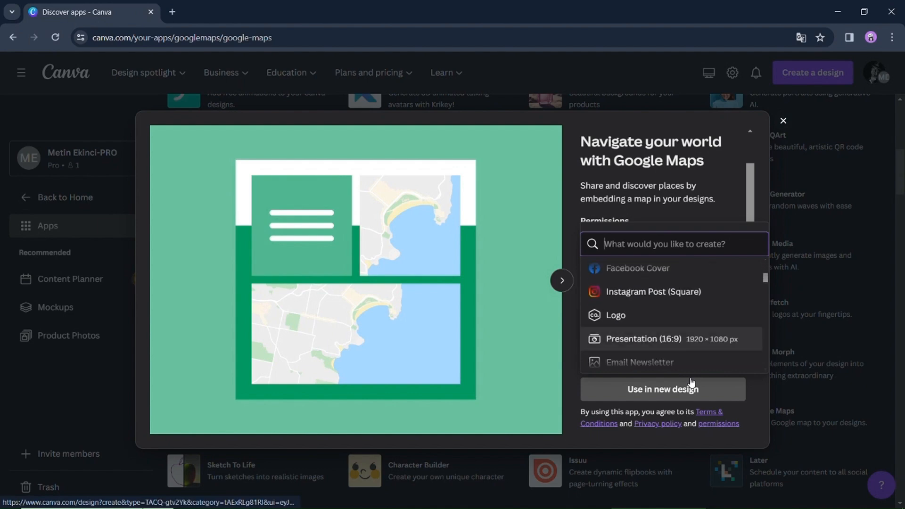
click(654, 292)
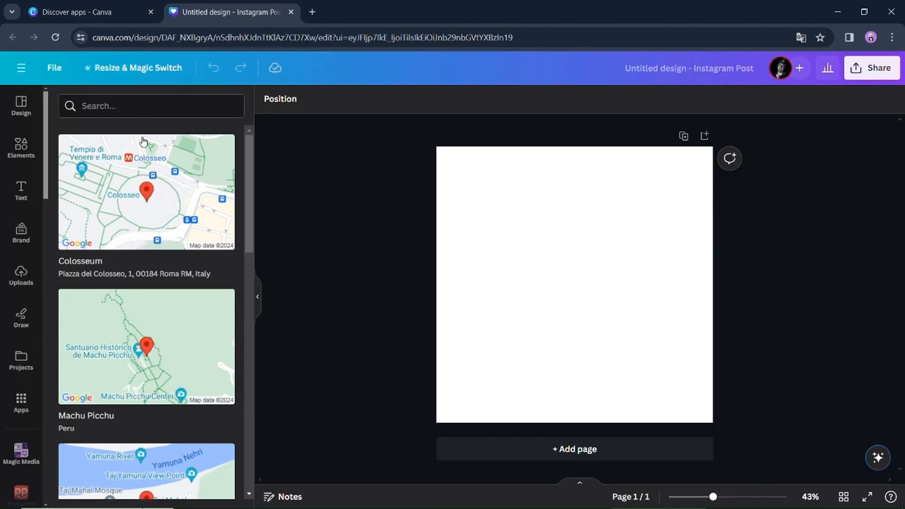
- Browse the suggested map locations and add the Colosseum map to the page
scroll(236, 199, down, 7)
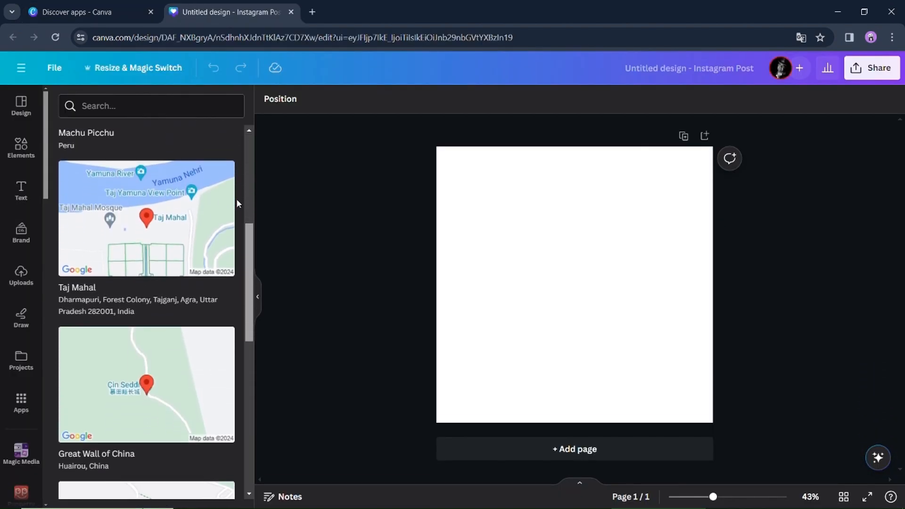
scroll(236, 199, down, 8)
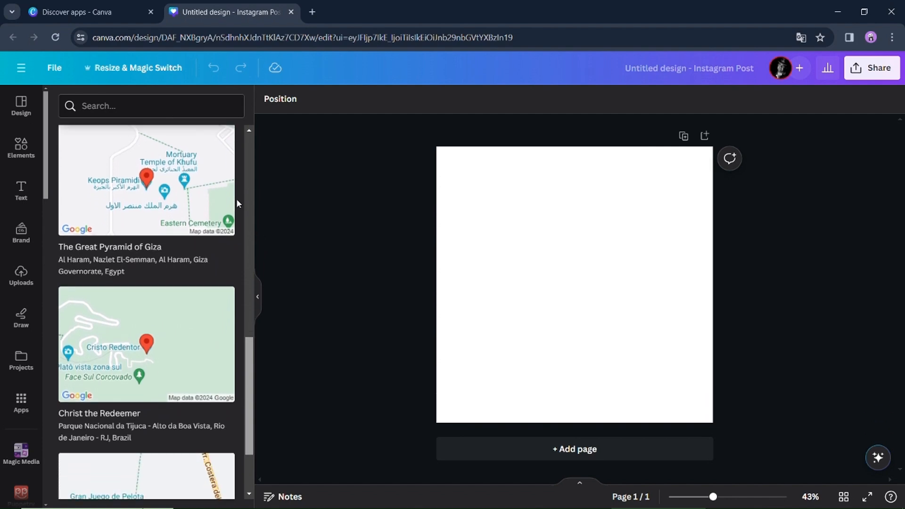
scroll(236, 199, up, 12)
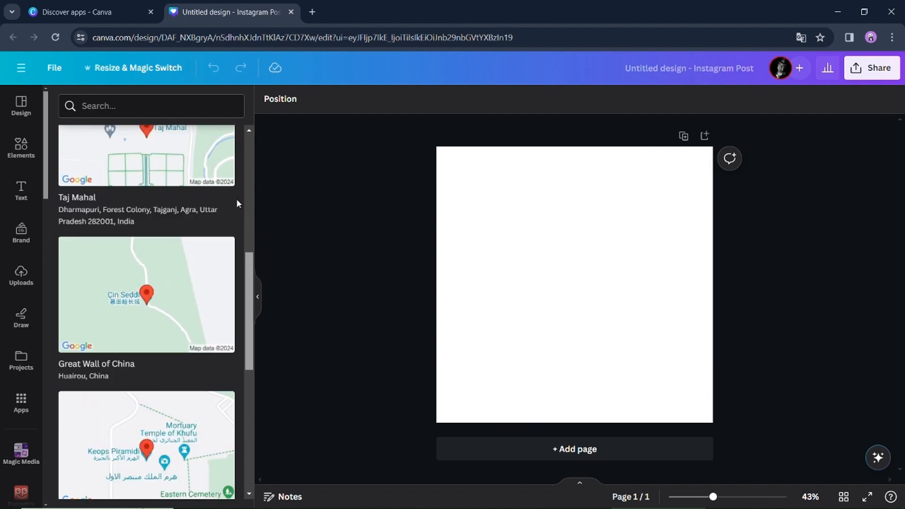
click(233, 199)
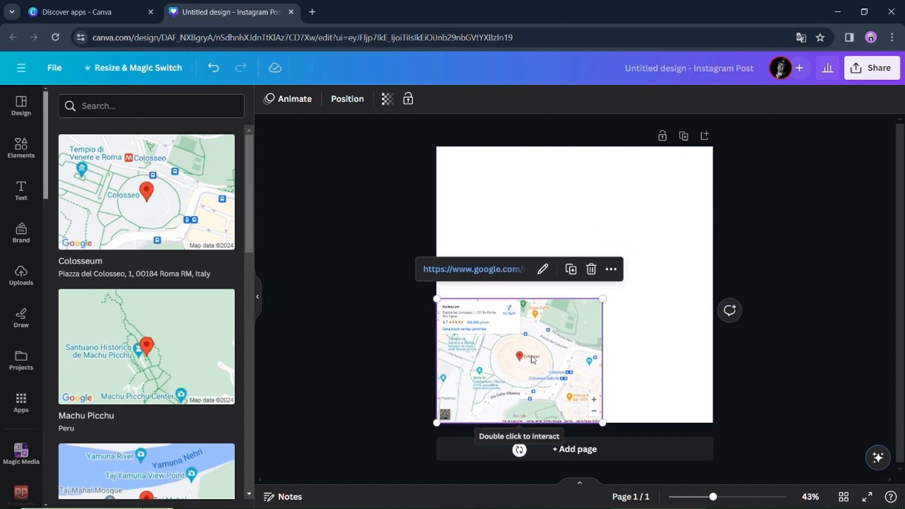
- Open the Colosseum map's link in Google Maps, zoom out, and close that tab
click(502, 267)
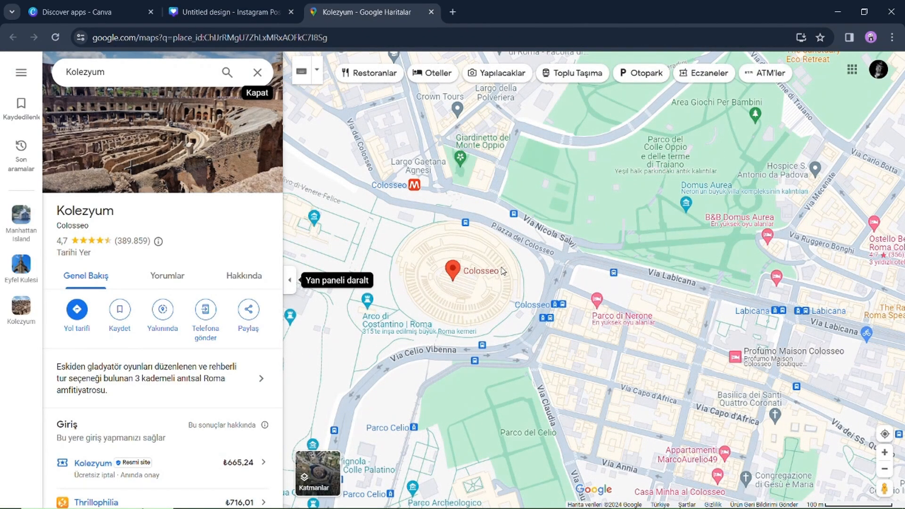
click(885, 471)
click(885, 471)
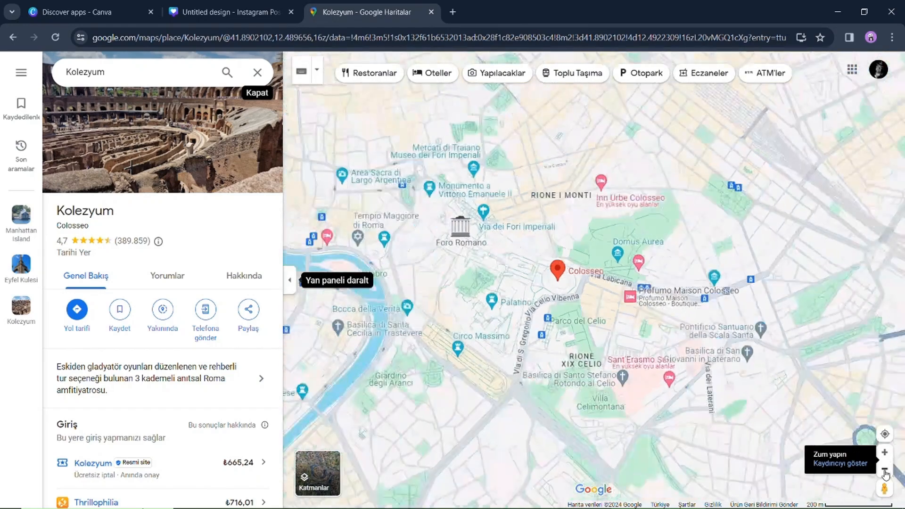
click(885, 471)
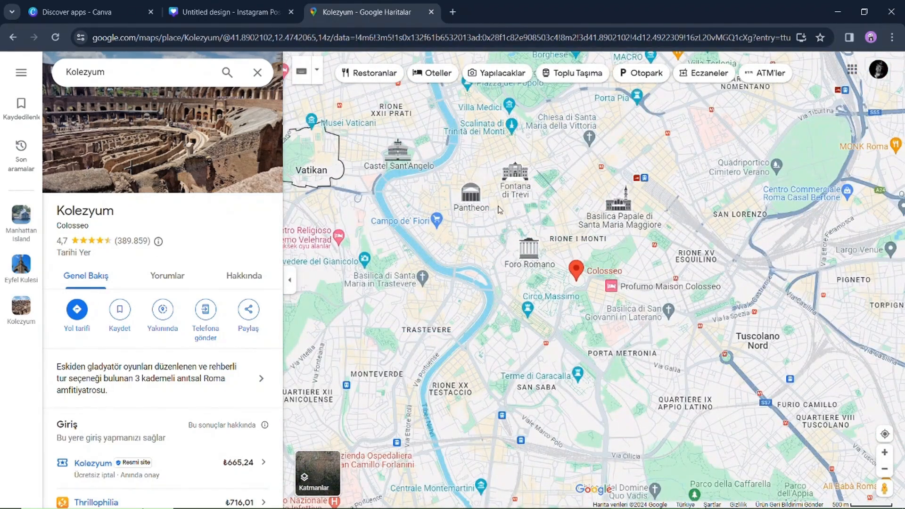
key(ctrl+w)
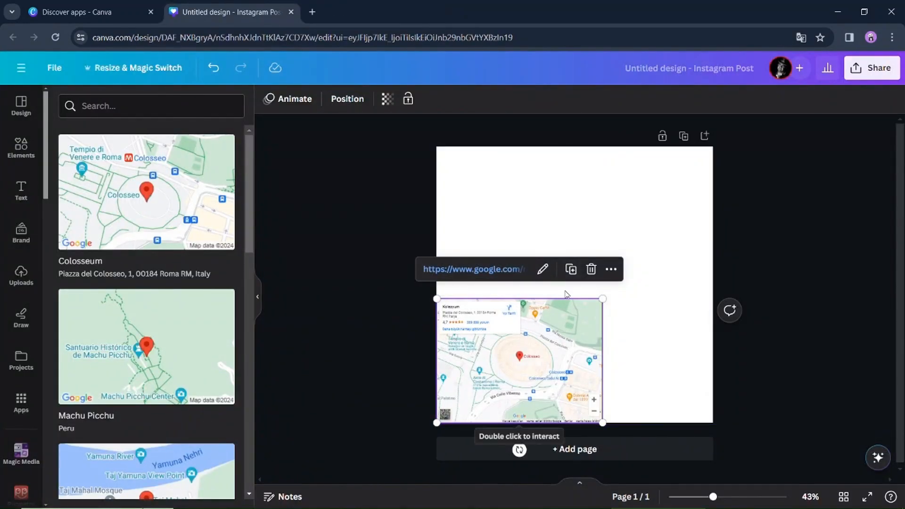
- Delete the Colosseum map and search the map locations for Eiffel Tower
key(Delete)
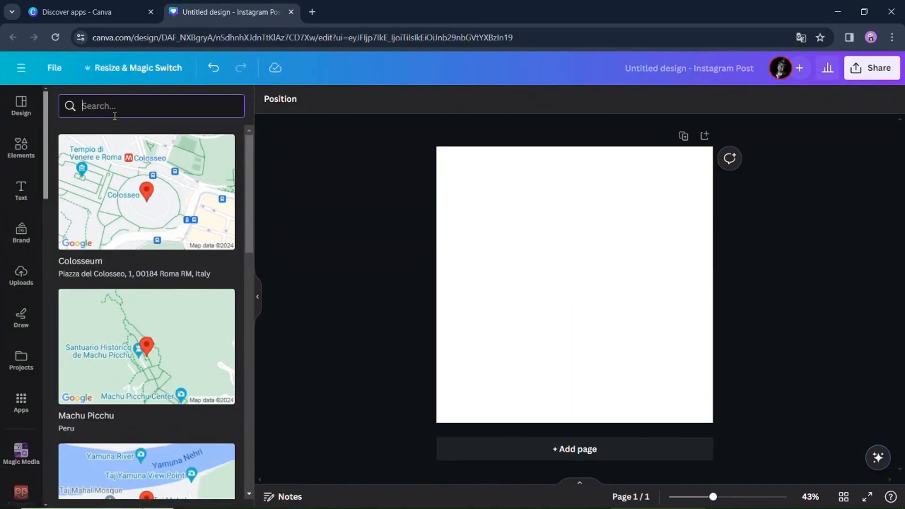
text(Eiffel)
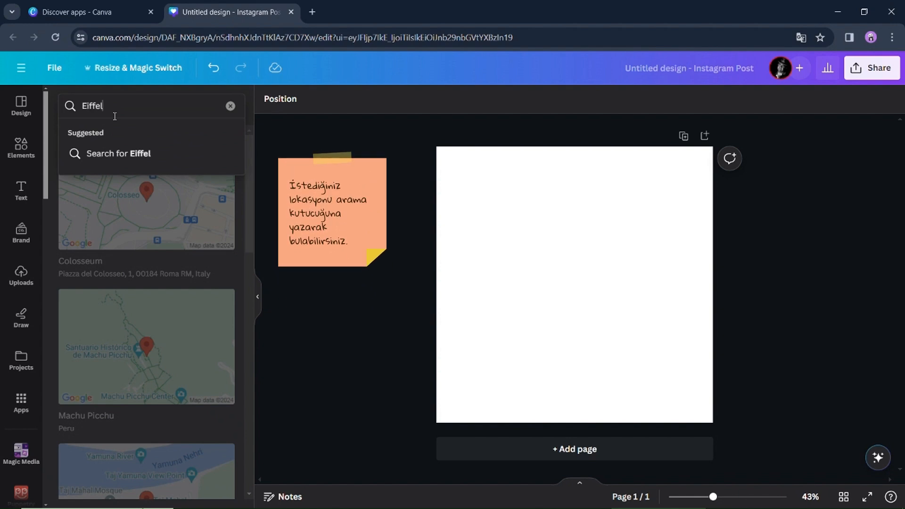
text( Tower)
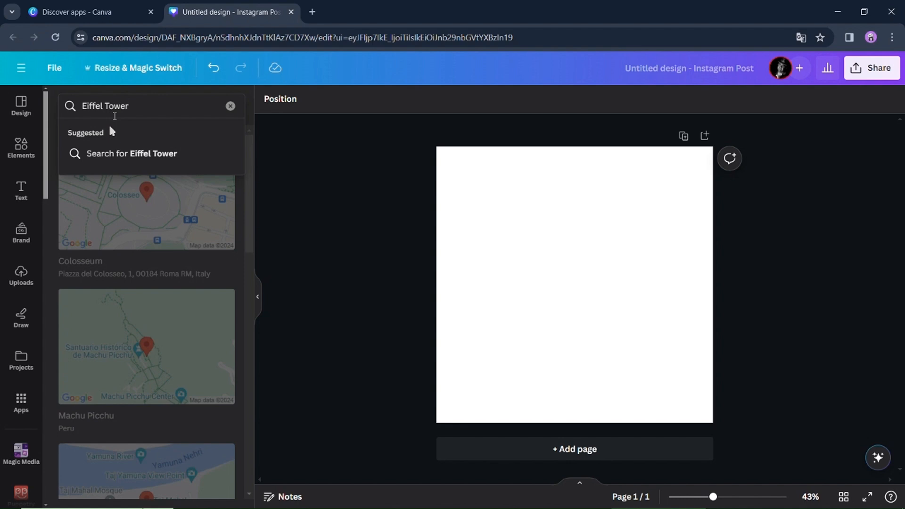
key(Return)
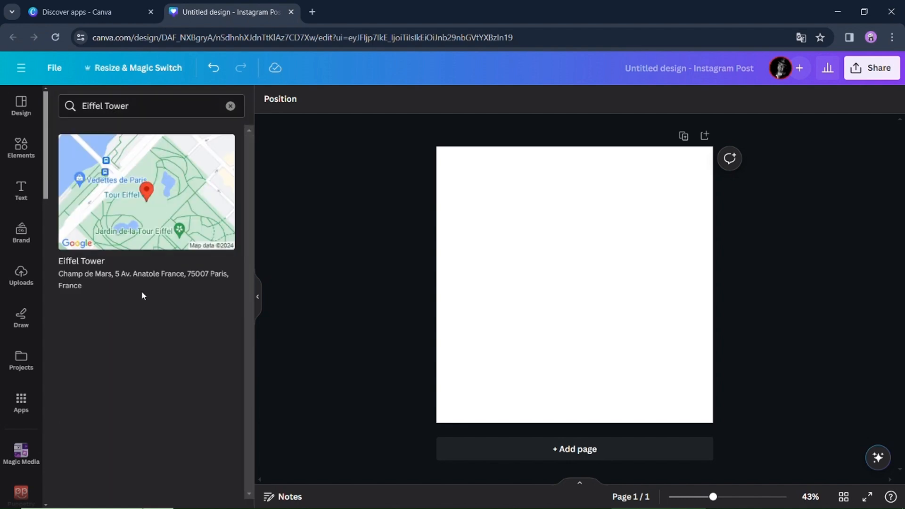
- Add the Eiffel Tower map to the page, resize it, and move it into the page's lower-left corner
click(167, 291)
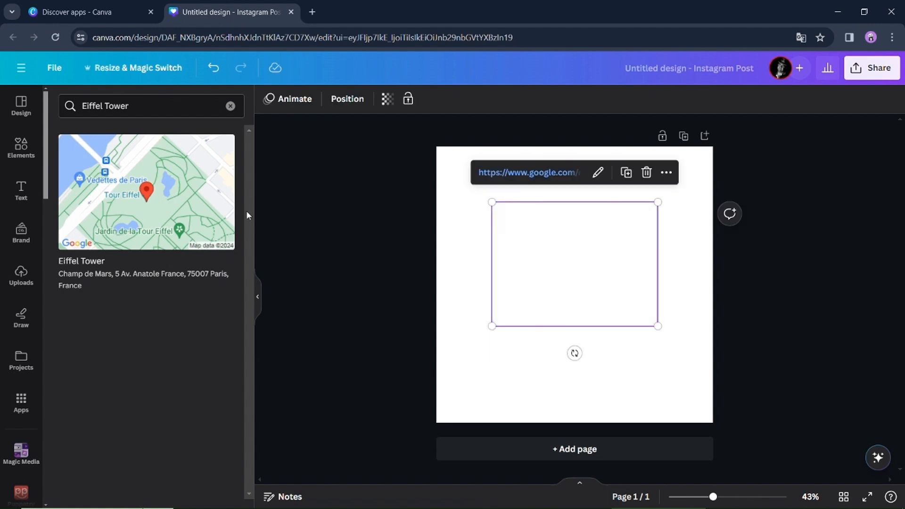
drag(658, 327, 707, 363)
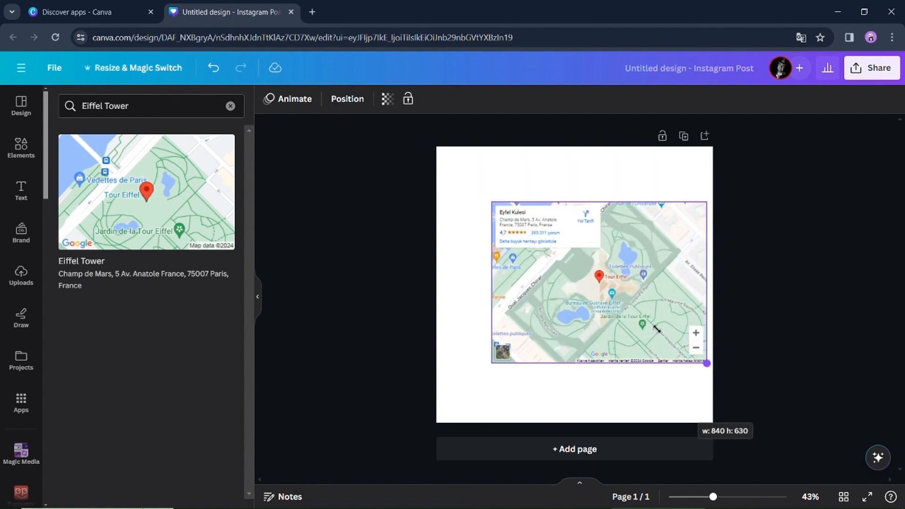
drag(492, 362, 458, 388)
drag(703, 201, 609, 273)
drag(557, 321, 535, 356)
- Open the Eiffel Tower map's link in Google Maps, close that tab, and deselect the map
click(503, 279)
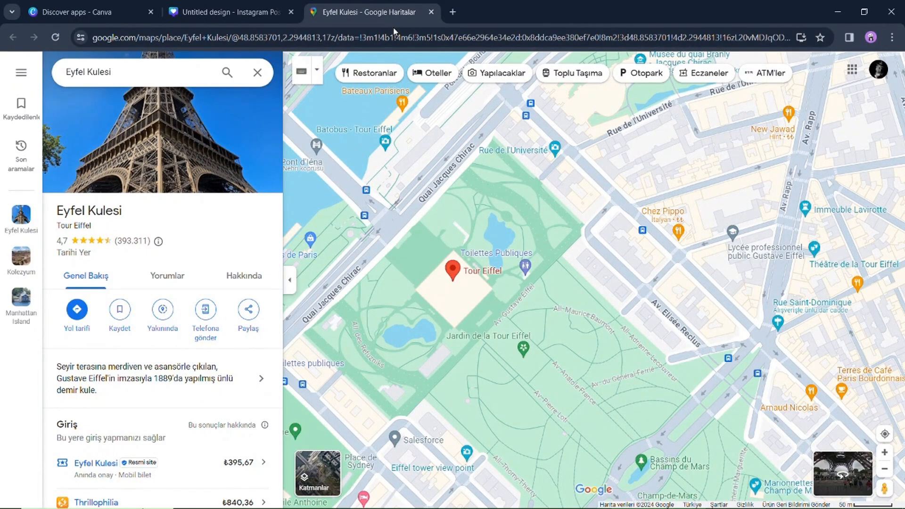
key(ctrl+w)
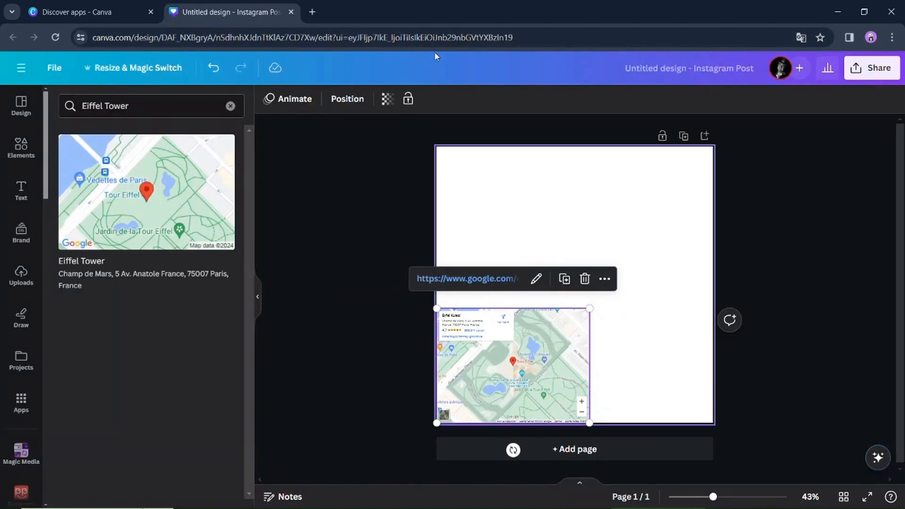
key(Escape)
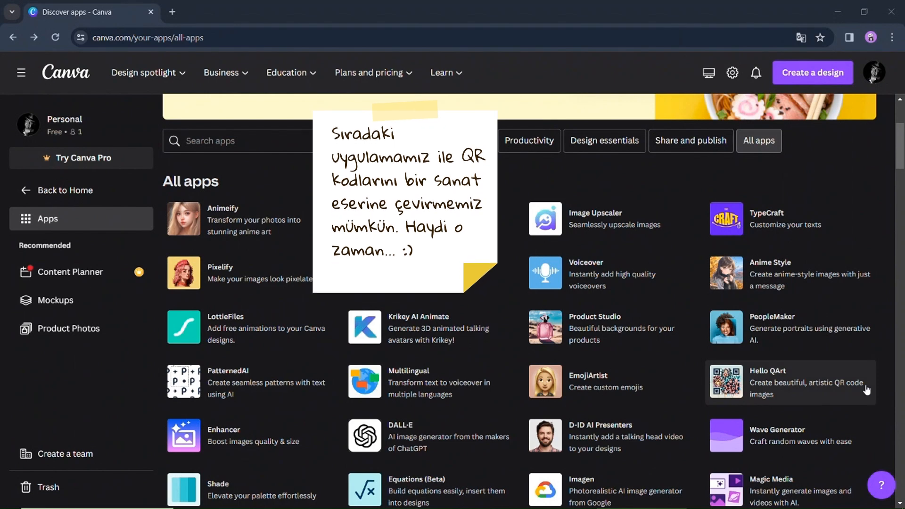
- Open the Hello QArt app from the apps directory and use it in a new Instagram Post (Square) design
click(799, 367)
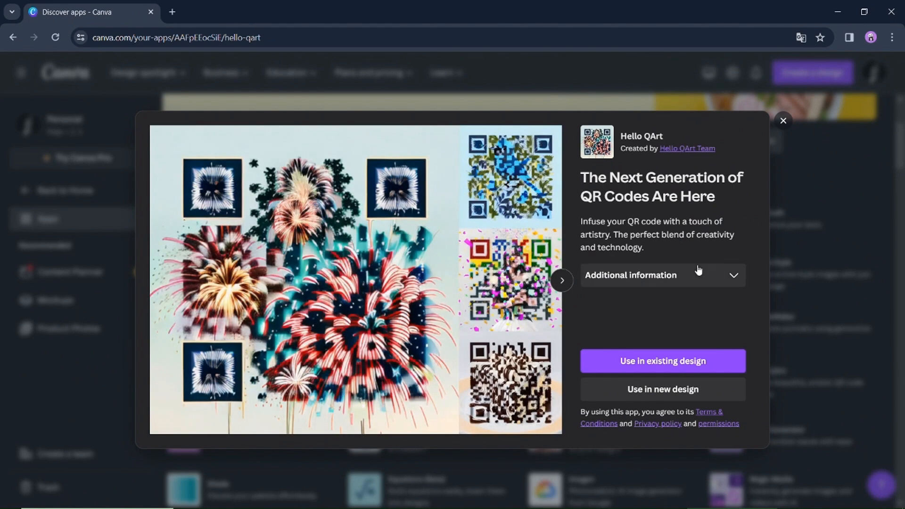
click(741, 282)
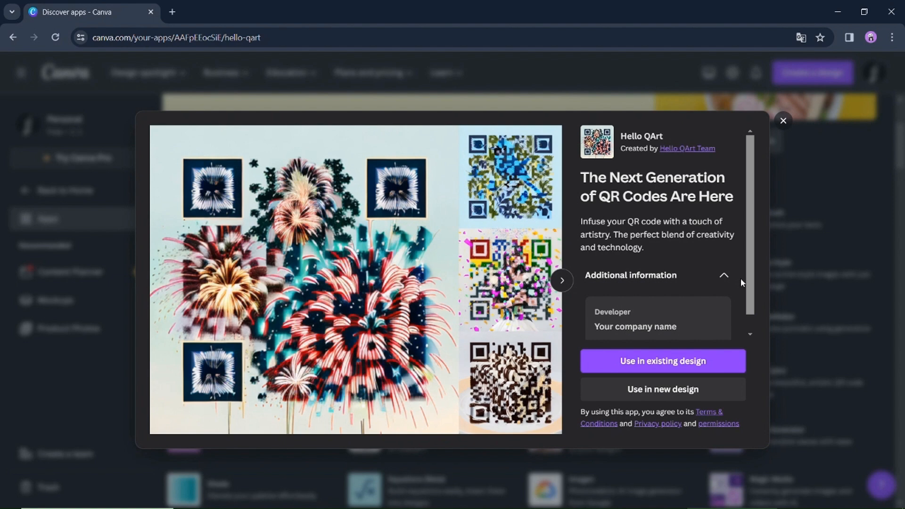
scroll(741, 282, down, 1)
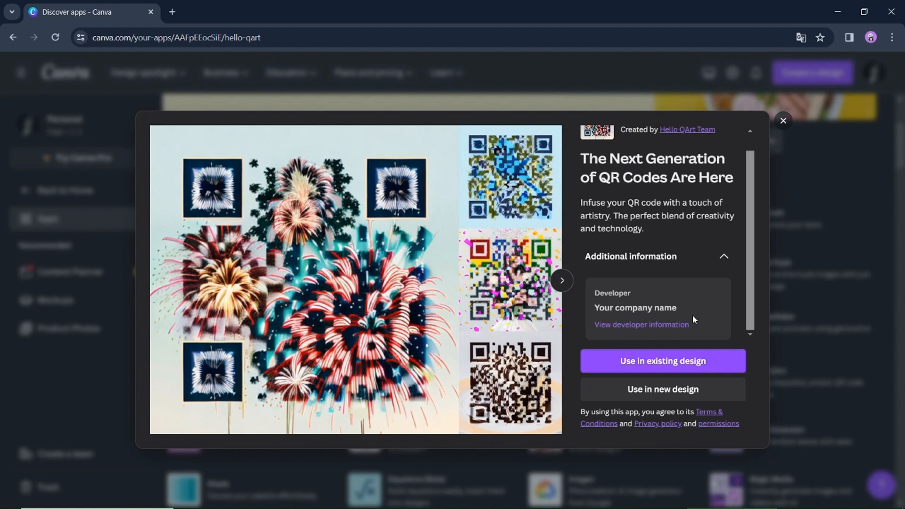
click(708, 388)
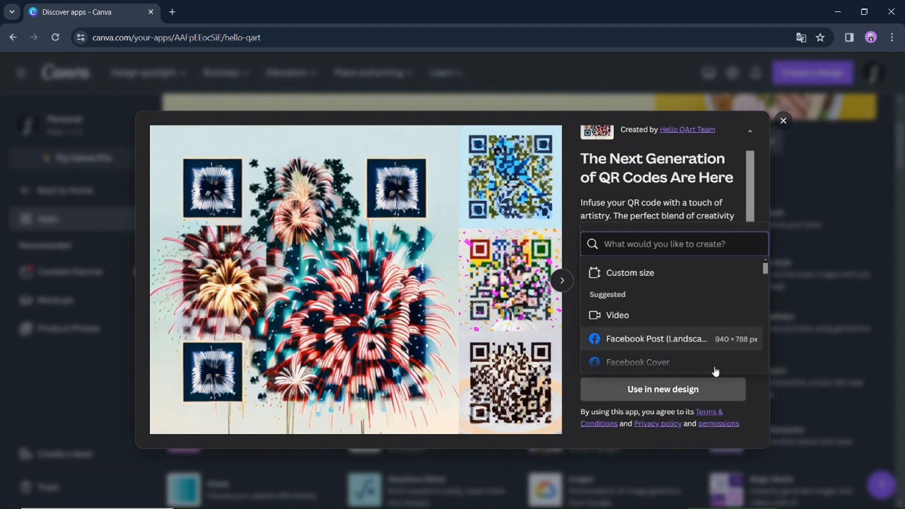
scroll(714, 371, down, 3)
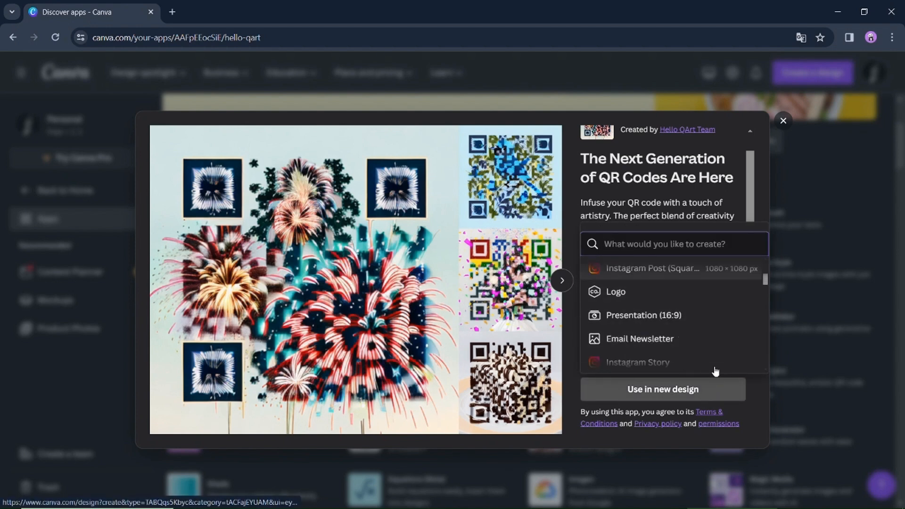
click(693, 273)
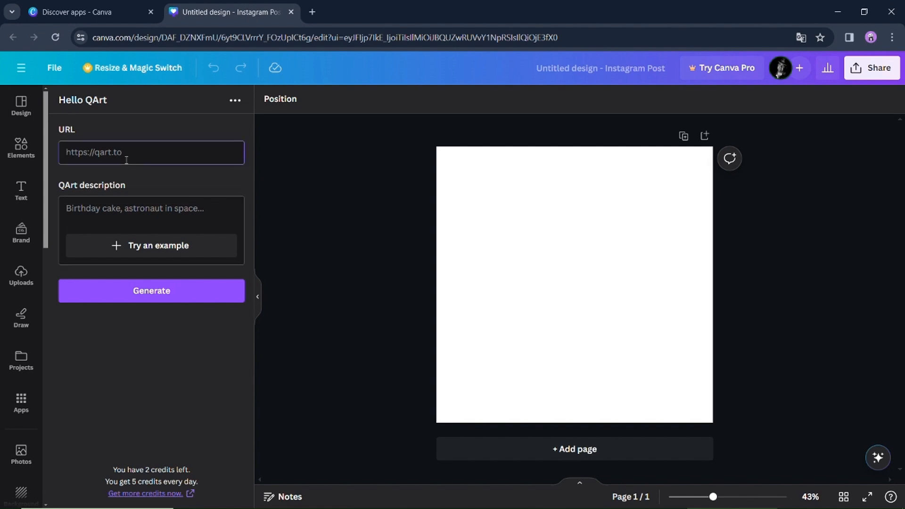
- Enter an Instagram profile URL as the QR code's link
click(126, 160)
text(instagram.com)
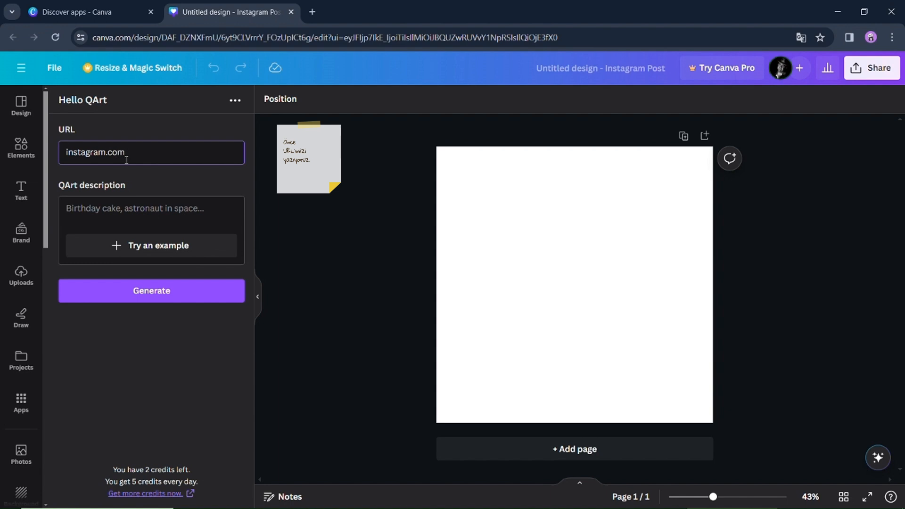
text(/metinekinci)
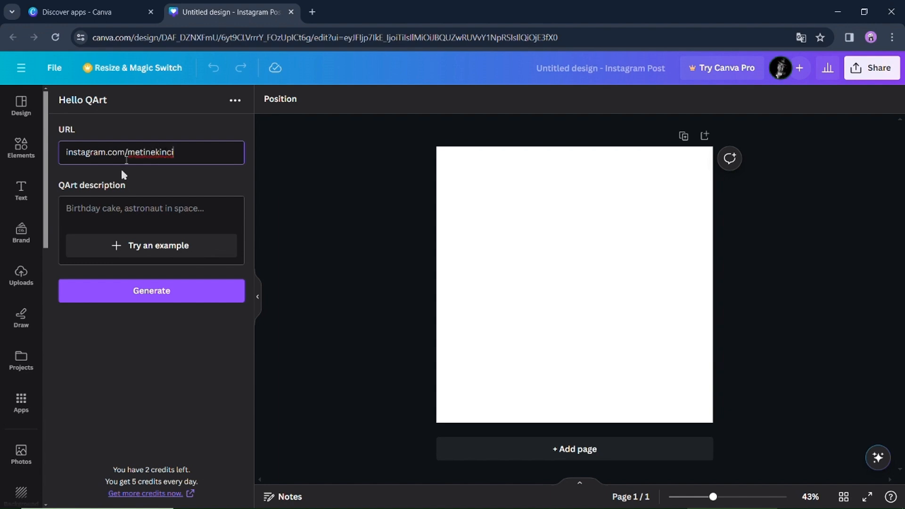
- Fill the QArt description with the example "A hot air balloon flying over a desert" and generate the QR code
click(135, 243)
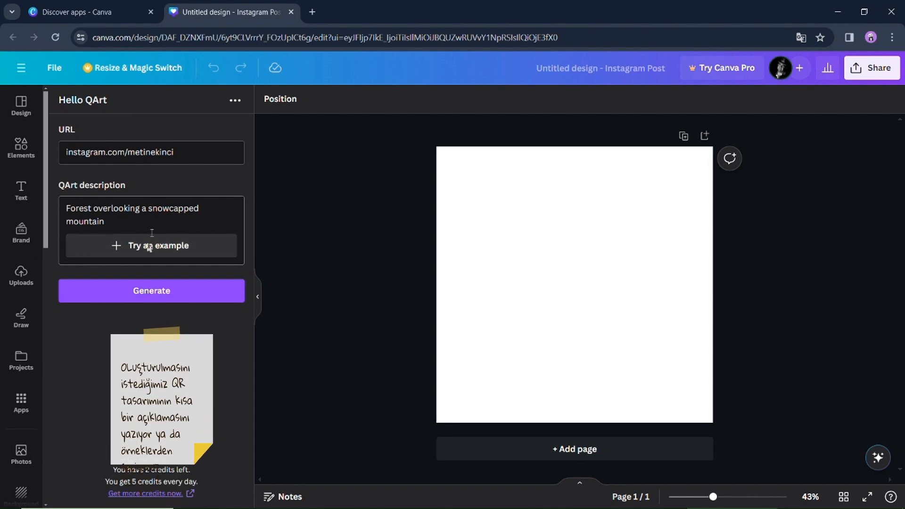
click(153, 244)
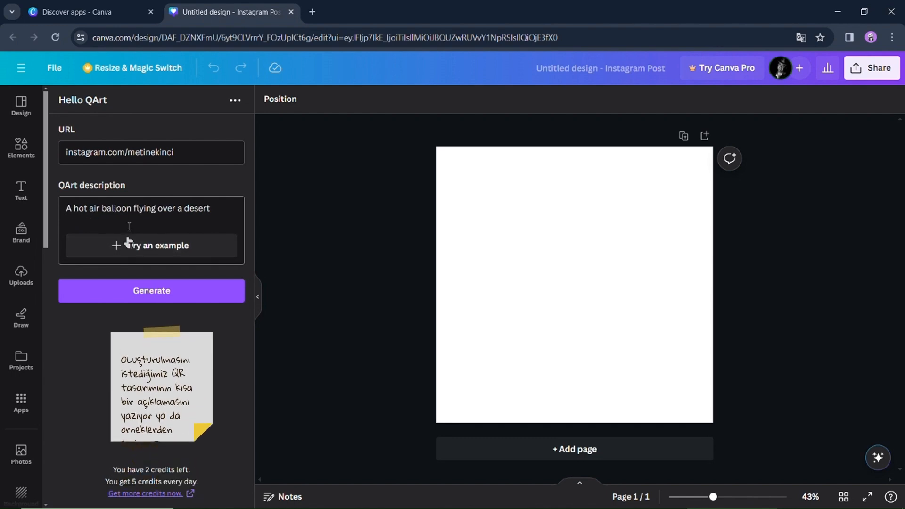
click(179, 284)
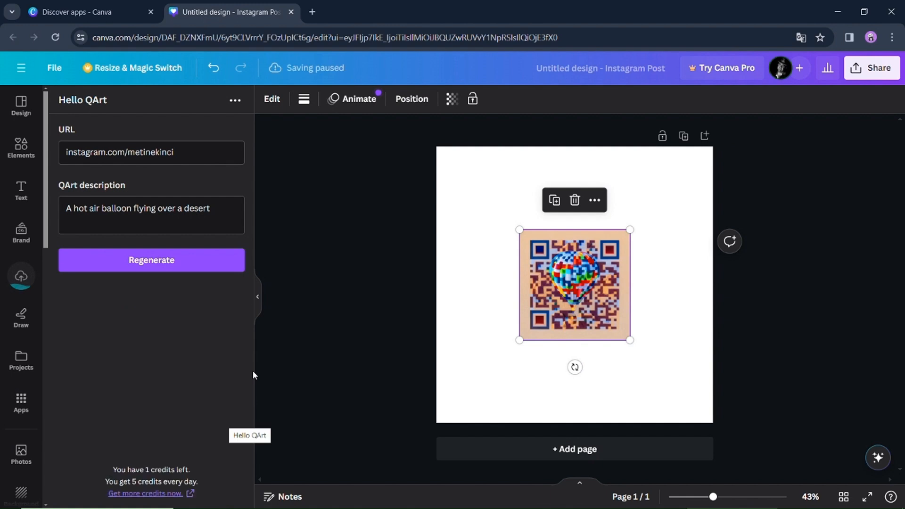
- Enlarge the generated QR code image so it fills the whole page
right_click(596, 231)
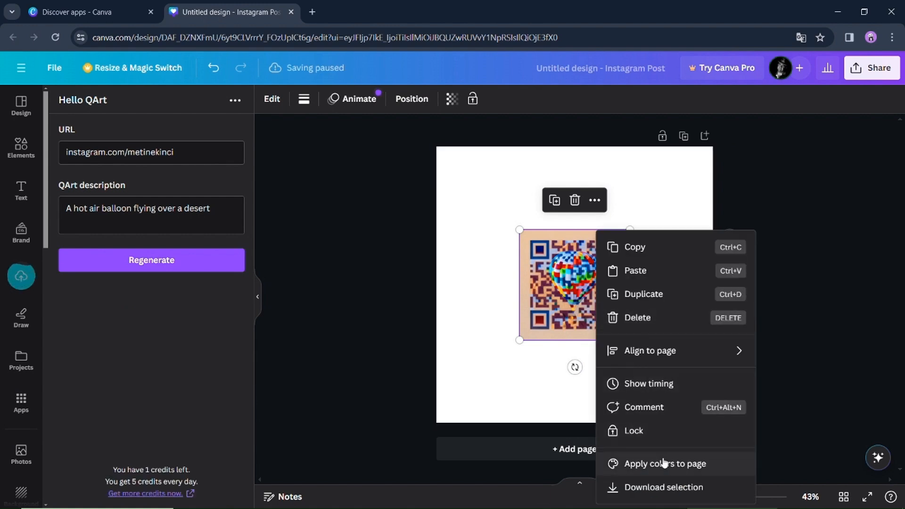
click(571, 308)
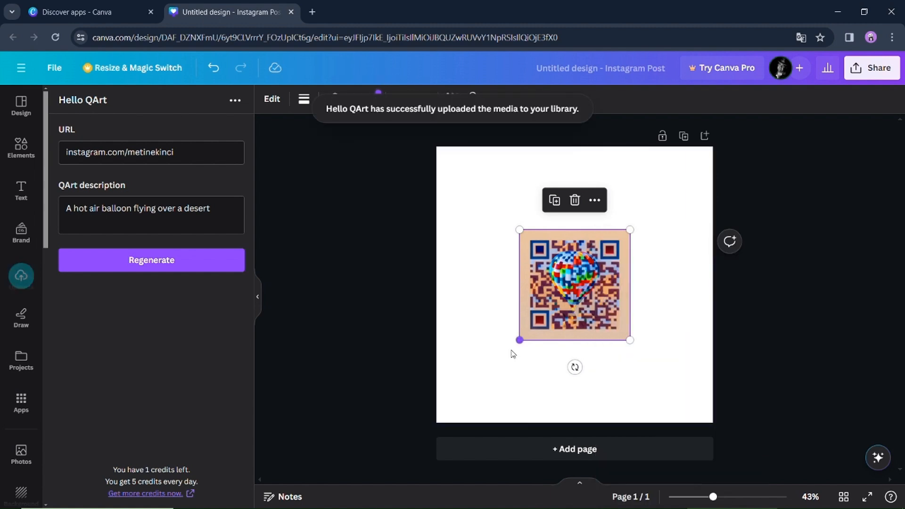
drag(519, 340, 445, 415)
drag(508, 351, 437, 423)
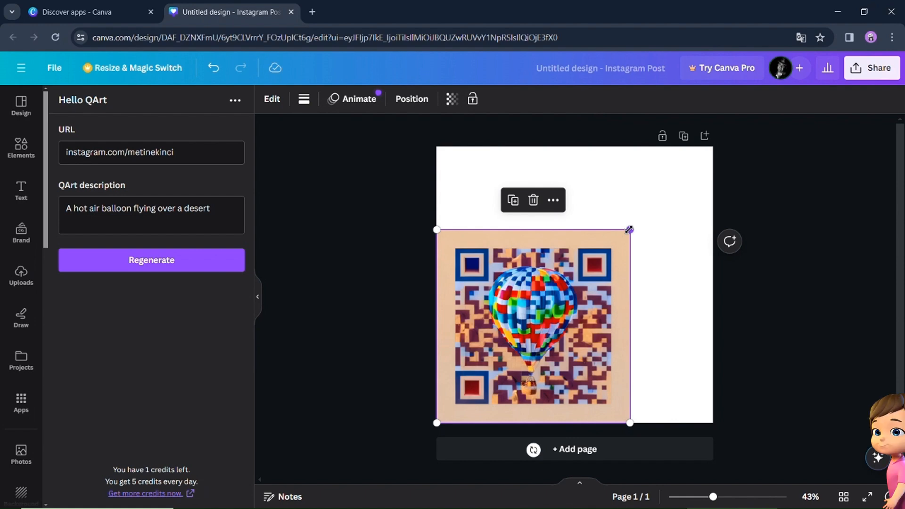
drag(630, 230, 713, 147)
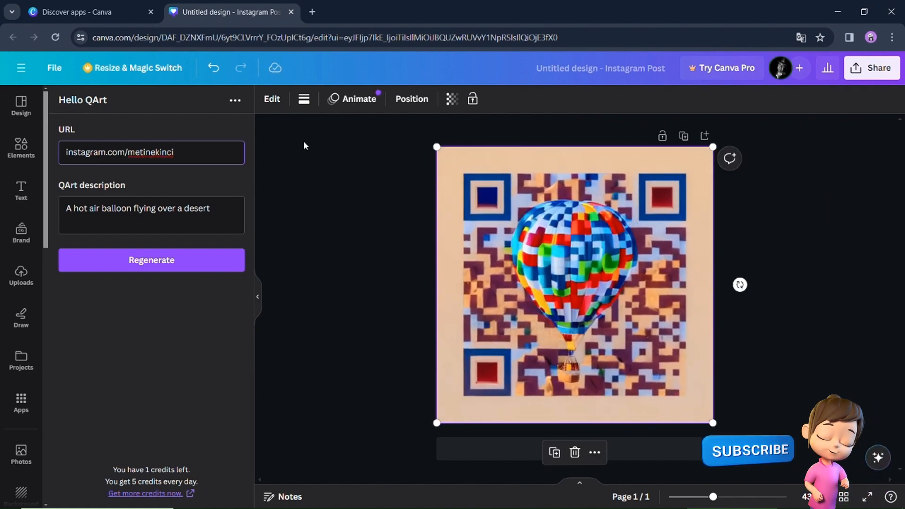
- Download the selected QR code image as a PNG file and dismiss the download popup
right_click(561, 259)
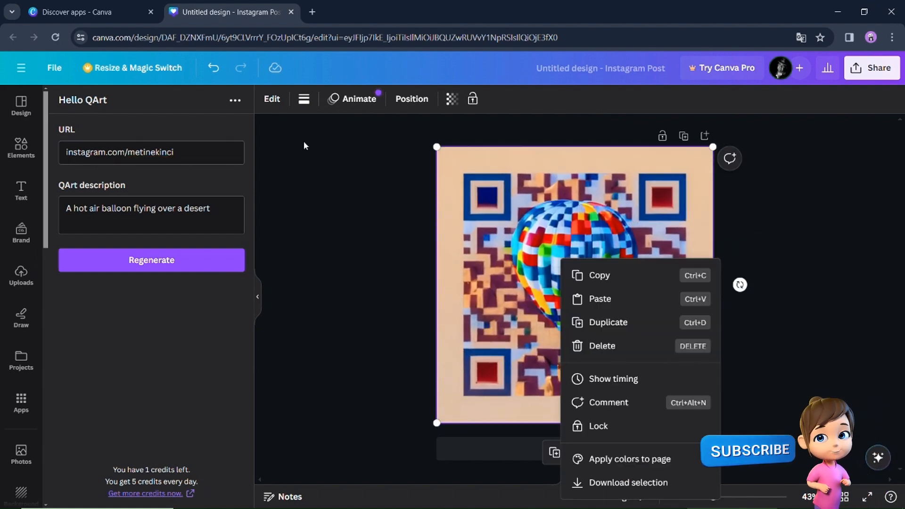
click(617, 482)
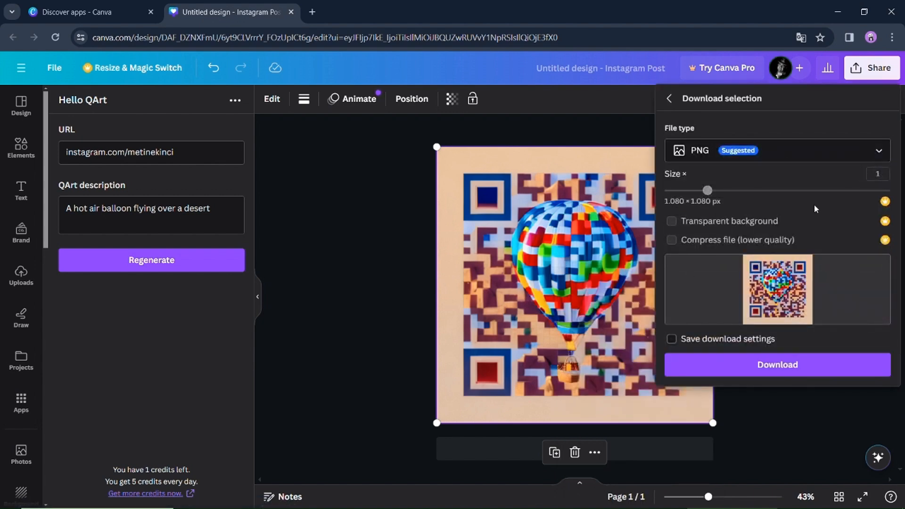
click(791, 377)
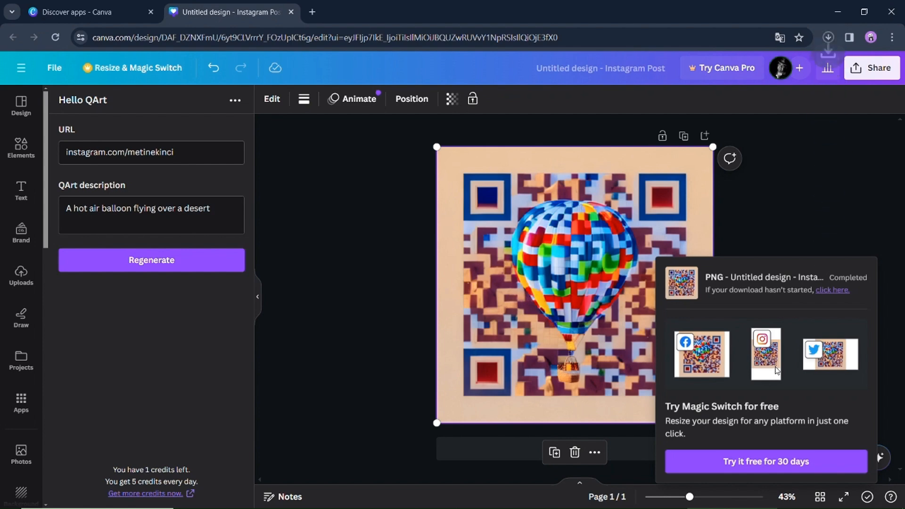
click(894, 446)
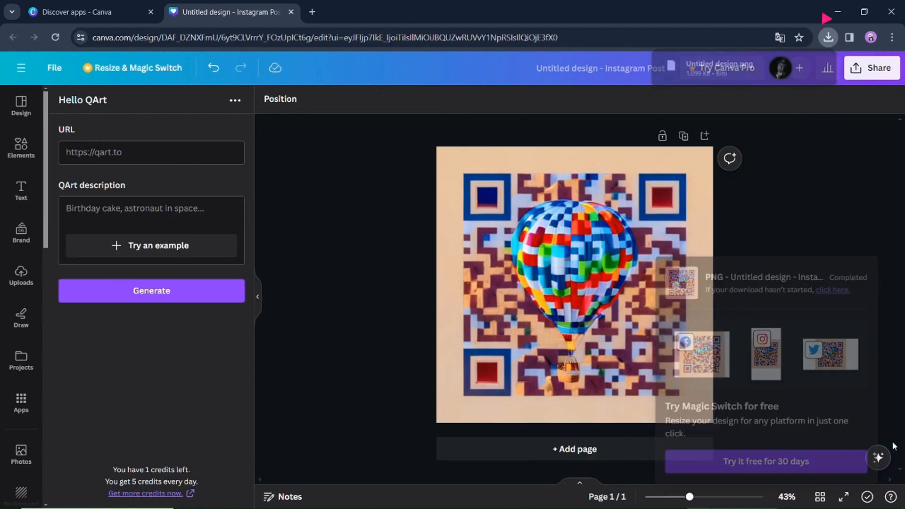